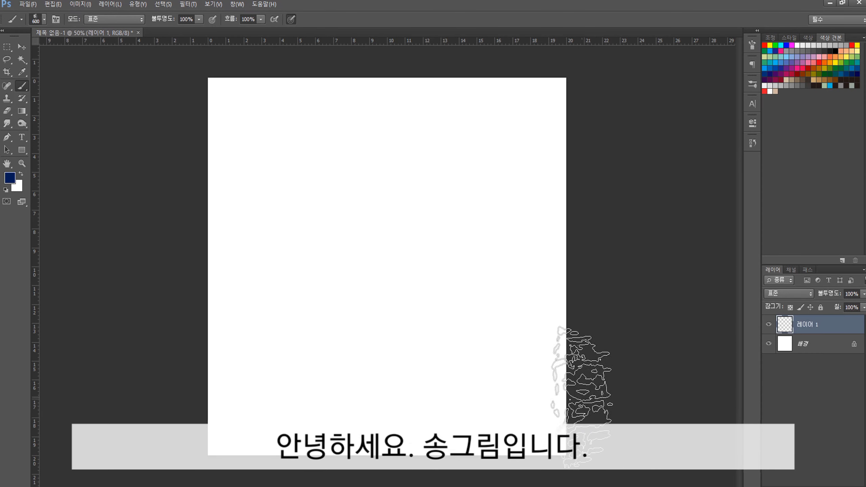
- Paint dark navy, light-blue and grey-blue strokes across the lower and left-middle canvas
{"action": "mouse_move", "coordinate": [580, 369]}
{"action": "left_mouse_down"}
{"action": "mouse_move", "coordinate": [513, 319]}
{"action": "mouse_move", "coordinate": [493, 290]}
{"action": "mouse_move", "coordinate": [431, 386]}
{"action": "left_mouse_up"}
{"action": "key", "text": "bracketleft"}
{"action": "key", "text": "bracketleft"}
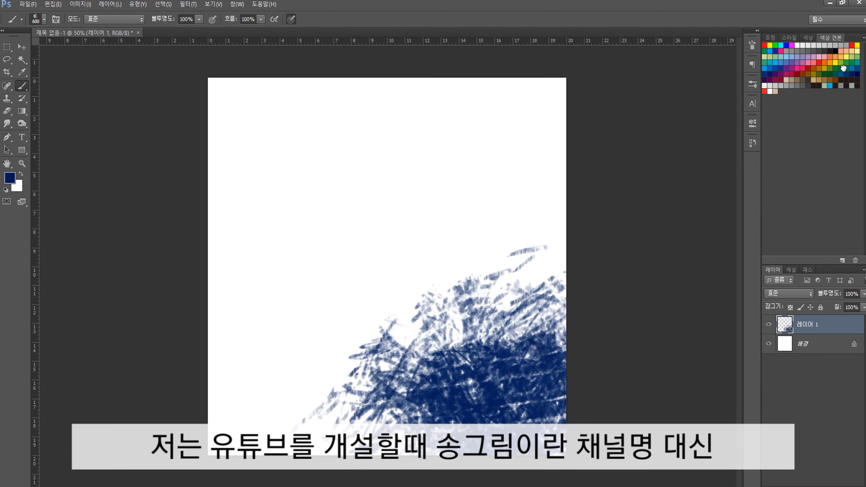
{"action": "left_click", "coordinate": [766, 69]}
{"action": "mouse_move", "coordinate": [320, 191]}
{"action": "left_mouse_down"}
{"action": "mouse_move", "coordinate": [300, 203]}
{"action": "mouse_move", "coordinate": [387, 222]}
{"action": "mouse_move", "coordinate": [420, 315]}
{"action": "mouse_move", "coordinate": [334, 269]}
{"action": "mouse_move", "coordinate": [300, 239]}
{"action": "mouse_move", "coordinate": [232, 393]}
{"action": "left_mouse_up"}
{"action": "left_click", "coordinate": [420, 344], "text": "alt"}
{"action": "left_click_drag", "start_coordinate": [382, 368], "coordinate": [341, 426]}
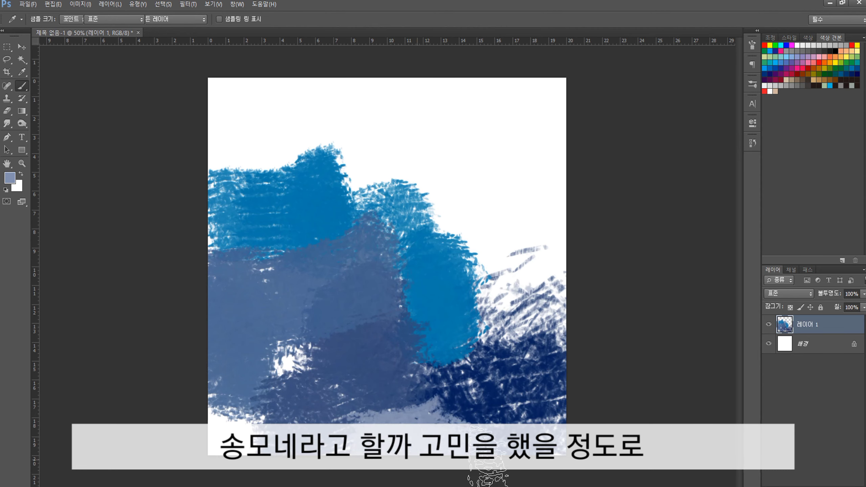
{"action": "mouse_move", "coordinate": [478, 393]}
{"action": "left_mouse_down"}
{"action": "mouse_move", "coordinate": [552, 369]}
{"action": "mouse_move", "coordinate": [239, 410]}
{"action": "left_mouse_up"}
- Add a bright-blue stroke left of centre, greyish blue left-middle and broad dark navy on the right
{"action": "left_click", "coordinate": [440, 308], "text": "alt"}
{"action": "mouse_move", "coordinate": [300, 342]}
{"action": "left_mouse_down"}
{"action": "mouse_move", "coordinate": [321, 350]}
{"action": "mouse_move", "coordinate": [239, 393]}
{"action": "left_mouse_up"}
{"action": "left_click", "coordinate": [307, 341], "text": "alt"}
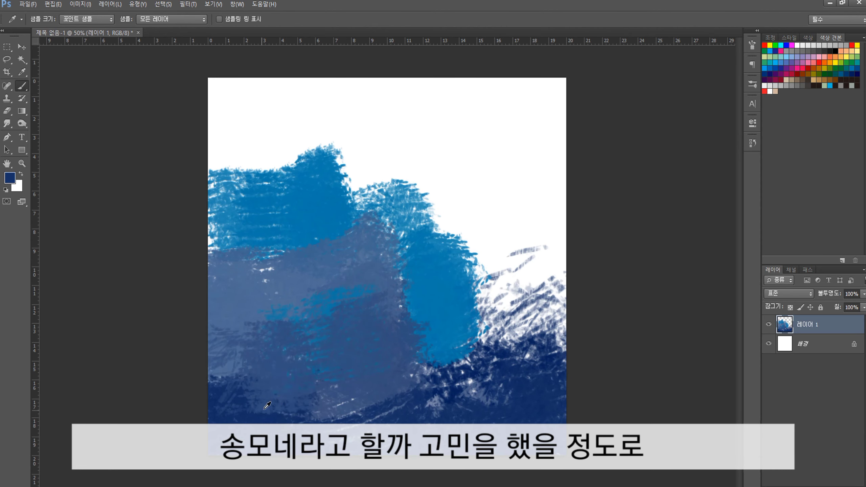
{"action": "left_click_drag", "start_coordinate": [341, 358], "coordinate": [426, 420]}
{"action": "key", "text": "bracketright"}
{"action": "key", "text": "bracketright"}
{"action": "key", "text": "bracketright"}
{"action": "left_click_drag", "start_coordinate": [495, 290], "coordinate": [546, 376]}
{"action": "mouse_move", "coordinate": [454, 256]}
{"action": "left_mouse_down"}
{"action": "mouse_move", "coordinate": [453, 299]}
{"action": "mouse_move", "coordinate": [553, 259]}
{"action": "left_mouse_up"}
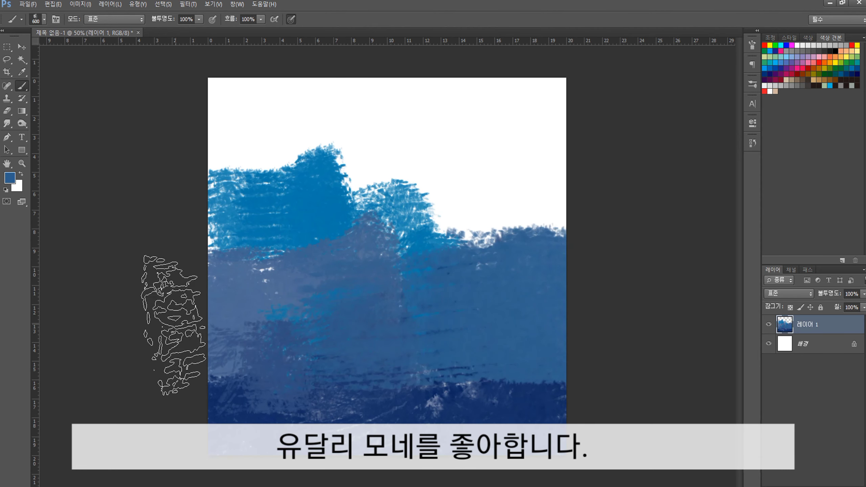
- At 70% brush opacity, paint blue over the upper right and a medium-blue stroke centre-right
{"action": "key", "text": "bracketleft"}
{"action": "key", "text": "bracketleft"}
{"action": "key", "text": "bracketleft"}
{"action": "key", "text": "7"}
{"action": "left_click_drag", "start_coordinate": [443, 369], "coordinate": [458, 333]}
{"action": "left_click", "coordinate": [426, 256], "text": "alt"}
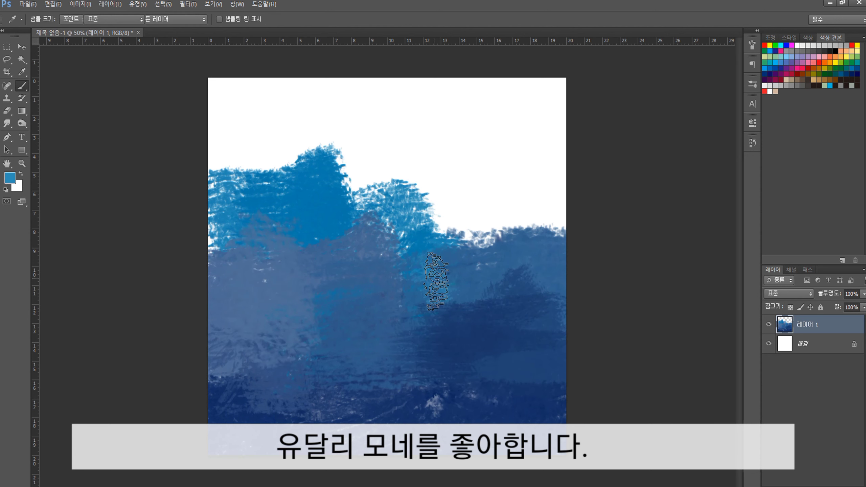
{"action": "left_click_drag", "start_coordinate": [392, 273], "coordinate": [478, 324]}
- Fill the upper and upper-middle canvas with light-blue strokes
{"action": "left_click_drag", "start_coordinate": [440, 171], "coordinate": [341, 205]}
{"action": "left_click_drag", "start_coordinate": [409, 151], "coordinate": [280, 177]}
{"action": "mouse_move", "coordinate": [341, 143]}
{"action": "left_mouse_down"}
{"action": "mouse_move", "coordinate": [212, 205]}
{"action": "mouse_move", "coordinate": [218, 239]}
{"action": "left_mouse_up"}
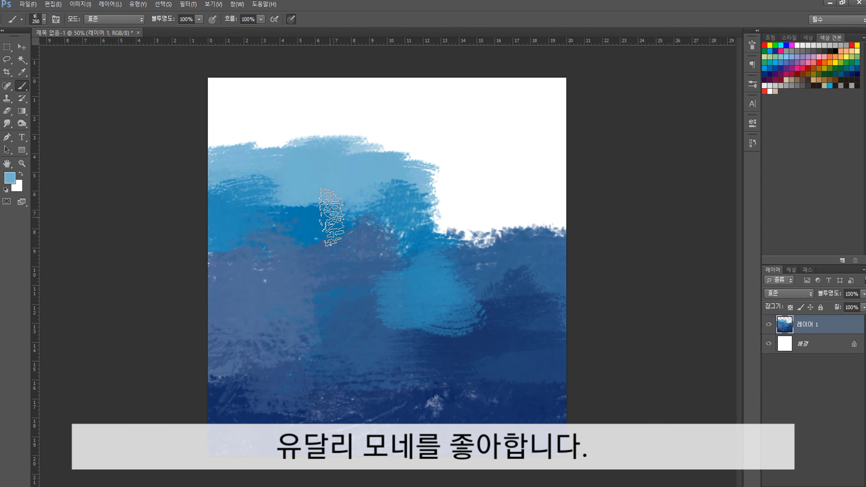
{"action": "left_click_drag", "start_coordinate": [342, 205], "coordinate": [300, 137]}
{"action": "left_click_drag", "start_coordinate": [495, 119], "coordinate": [409, 170]}
- Add a green patch at the upper right, blend pale green into the middle, and darken with blue
{"action": "mouse_move", "coordinate": [518, 204]}
{"action": "left_mouse_down"}
{"action": "mouse_move", "coordinate": [548, 160]}
{"action": "mouse_move", "coordinate": [440, 143]}
{"action": "left_mouse_up"}
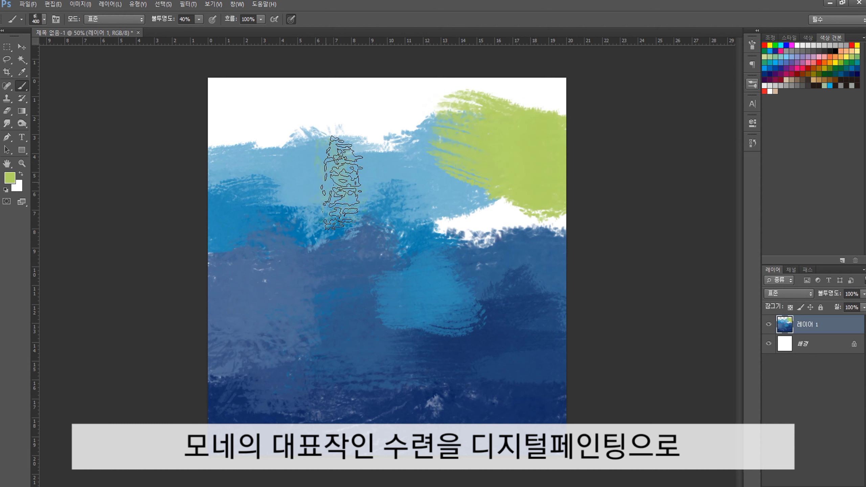
{"action": "left_click_drag", "start_coordinate": [358, 153], "coordinate": [342, 219]}
{"action": "left_click", "coordinate": [562, 232], "text": "alt"}
{"action": "mouse_move", "coordinate": [460, 219]}
{"action": "left_mouse_down"}
{"action": "mouse_move", "coordinate": [529, 249]}
{"action": "mouse_move", "coordinate": [532, 191]}
{"action": "left_mouse_up"}
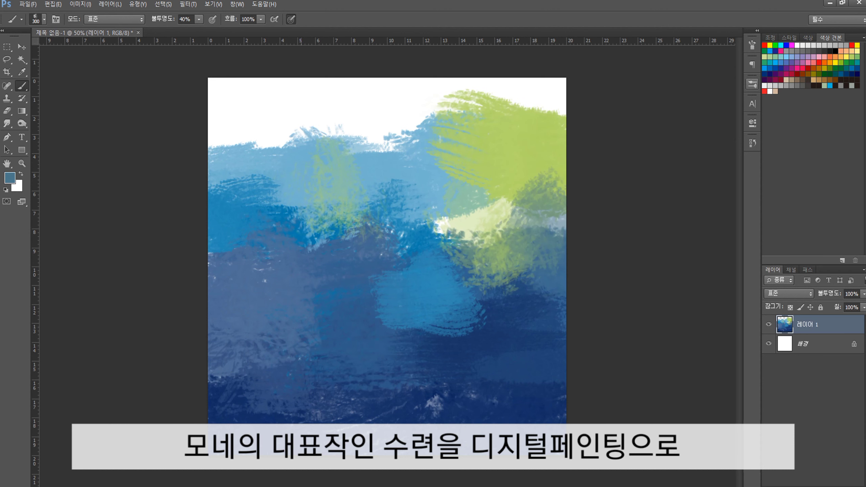
{"action": "mouse_move", "coordinate": [280, 420]}
{"action": "left_mouse_down"}
{"action": "mouse_move", "coordinate": [253, 409]}
{"action": "mouse_move", "coordinate": [239, 420]}
{"action": "left_mouse_up"}
- Sample a teal from the painting and sweep broad teal strokes across the upper canvas
{"action": "key", "text": "i"}
{"action": "left_click", "coordinate": [345, 180]}
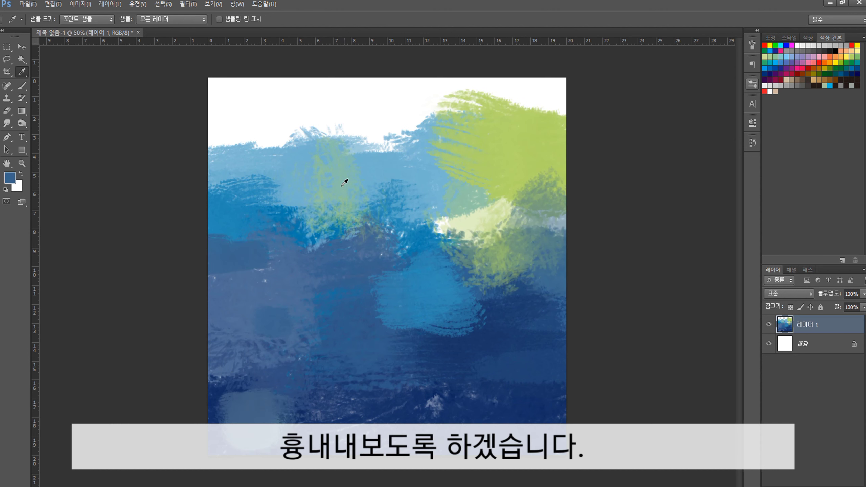
{"action": "key", "text": "b"}
{"action": "mouse_move", "coordinate": [495, 113]}
{"action": "left_mouse_down"}
{"action": "mouse_move", "coordinate": [464, 135]}
{"action": "mouse_move", "coordinate": [236, 126]}
{"action": "mouse_move", "coordinate": [219, 170]}
{"action": "left_mouse_up"}
- Paint light blue over the left-middle, then sage-green and dark green strokes at the right
{"action": "left_click", "coordinate": [292, 202]}
{"action": "key", "text": "b"}
{"action": "left_click_drag", "start_coordinate": [294, 144], "coordinate": [222, 266]}
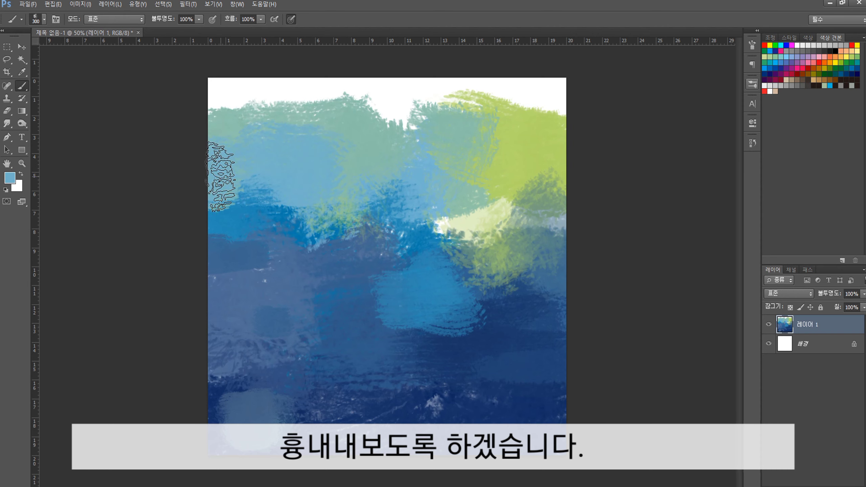
{"action": "left_click", "coordinate": [477, 236], "text": "alt"}
{"action": "left_click_drag", "start_coordinate": [443, 215], "coordinate": [512, 252]}
{"action": "mouse_move", "coordinate": [563, 199]}
{"action": "left_mouse_down"}
{"action": "mouse_move", "coordinate": [546, 239]}
{"action": "mouse_move", "coordinate": [542, 307]}
{"action": "left_mouse_up"}
- At 30% opacity, add translucent dark green reflections and peach strokes across the top
{"action": "key", "text": "3"}
{"action": "mouse_move", "coordinate": [361, 205]}
{"action": "left_mouse_down"}
{"action": "mouse_move", "coordinate": [293, 406]}
{"action": "mouse_move", "coordinate": [246, 402]}
{"action": "left_mouse_up"}
{"action": "left_click_drag", "start_coordinate": [454, 96], "coordinate": [542, 35]}
{"action": "mouse_move", "coordinate": [550, 92]}
{"action": "left_mouse_down"}
{"action": "mouse_move", "coordinate": [358, 79]}
{"action": "mouse_move", "coordinate": [218, 88]}
{"action": "left_mouse_up"}
- Paint sage-green strokes along the top and a sage-green oval pad in the centre
{"action": "left_click", "coordinate": [503, 158], "text": "alt"}
{"action": "mouse_move", "coordinate": [372, 123]}
{"action": "left_mouse_down"}
{"action": "mouse_move", "coordinate": [377, 106]}
{"action": "mouse_move", "coordinate": [352, 100]}
{"action": "left_mouse_up"}
{"action": "left_click", "coordinate": [404, 108], "text": "alt"}
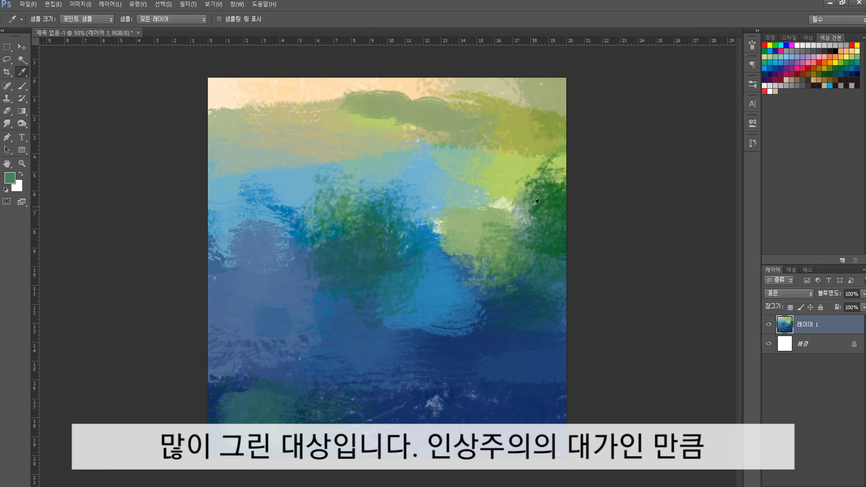
{"action": "left_click_drag", "start_coordinate": [527, 204], "coordinate": [502, 218]}
{"action": "left_click_drag", "start_coordinate": [409, 246], "coordinate": [450, 251]}
- Texture the water with light teal and light-blue strokes at left and centre
{"action": "left_click", "coordinate": [355, 239], "text": "alt"}
{"action": "left_click", "coordinate": [281, 266], "text": "alt"}
{"action": "left_click_drag", "start_coordinate": [259, 246], "coordinate": [307, 218]}
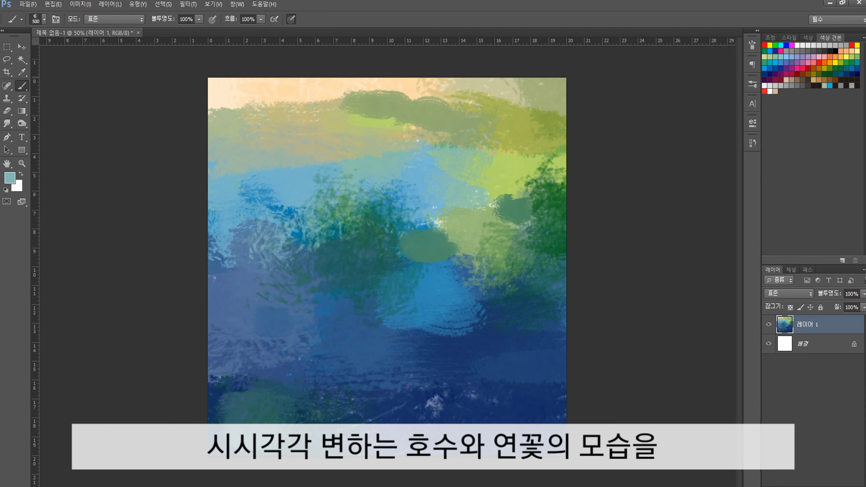
{"action": "left_click", "coordinate": [794, 56]}
{"action": "left_click_drag", "start_coordinate": [239, 187], "coordinate": [280, 283]}
{"action": "left_click_drag", "start_coordinate": [218, 222], "coordinate": [273, 358]}
{"action": "left_click_drag", "start_coordinate": [358, 225], "coordinate": [427, 410]}
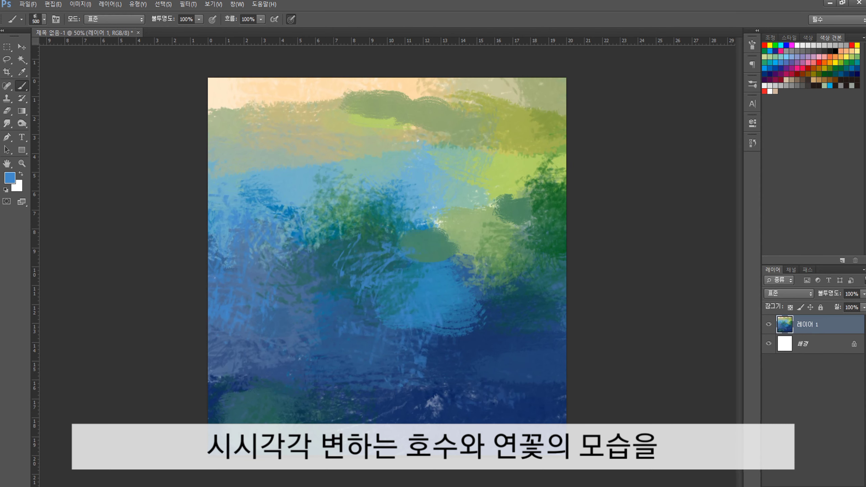
- Speckle dark green upper right, repaint the top band tan, and add a green pad bottom-left
{"action": "left_click", "coordinate": [559, 288], "text": "alt"}
{"action": "left_click_drag", "start_coordinate": [484, 137], "coordinate": [553, 96]}
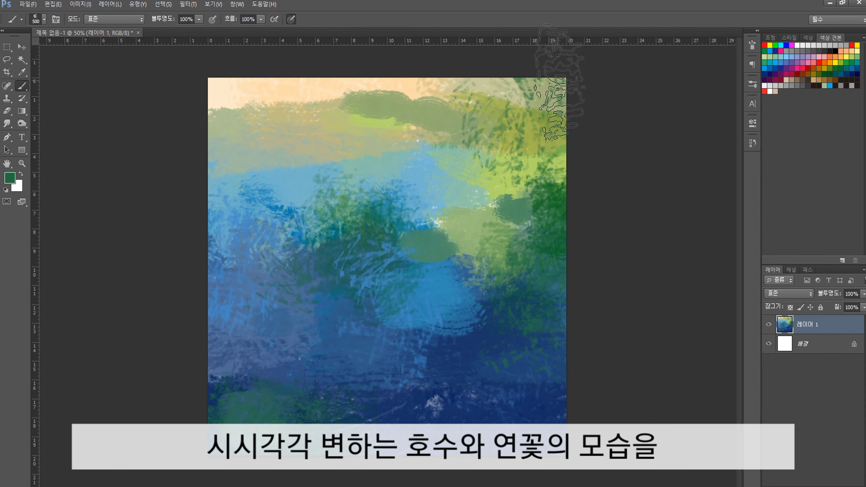
{"action": "mouse_move", "coordinate": [409, 82]}
{"action": "left_mouse_down"}
{"action": "mouse_move", "coordinate": [222, 113]}
{"action": "mouse_move", "coordinate": [560, 167]}
{"action": "left_mouse_up"}
{"action": "left_click", "coordinate": [232, 102], "text": "alt"}
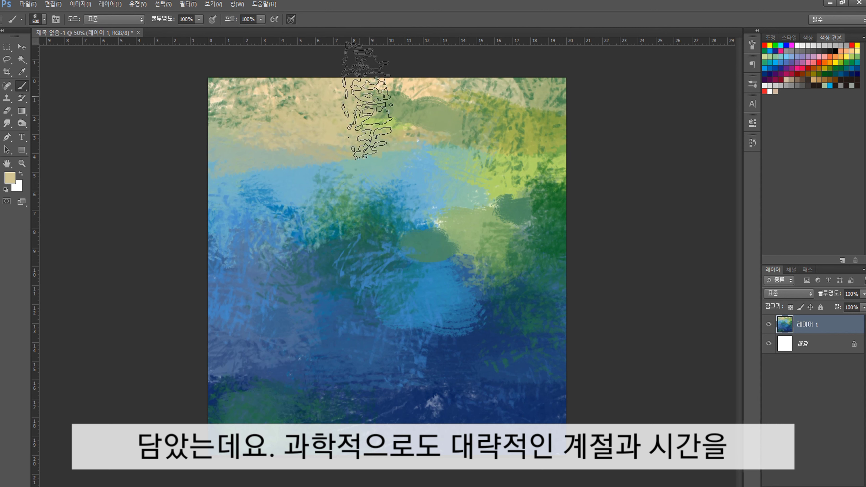
{"action": "left_click", "coordinate": [440, 246], "text": "alt"}
{"action": "mouse_move", "coordinate": [409, 222]}
{"action": "left_mouse_down"}
{"action": "mouse_move", "coordinate": [464, 201]}
{"action": "mouse_move", "coordinate": [418, 218]}
{"action": "left_mouse_up"}
{"action": "left_click_drag", "start_coordinate": [303, 402], "coordinate": [267, 388]}
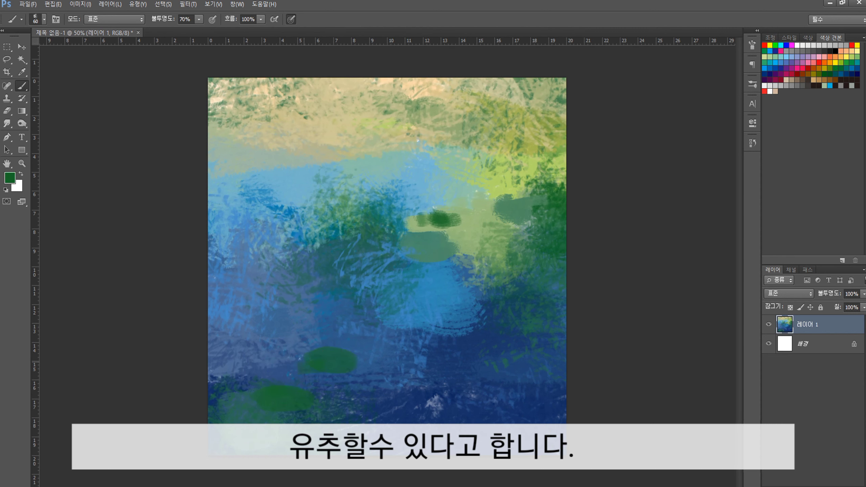
- Extend the bottom-left pad and add light-green pads right of centre, then set 56% opacity
{"action": "left_click_drag", "start_coordinate": [263, 355], "coordinate": [214, 372]}
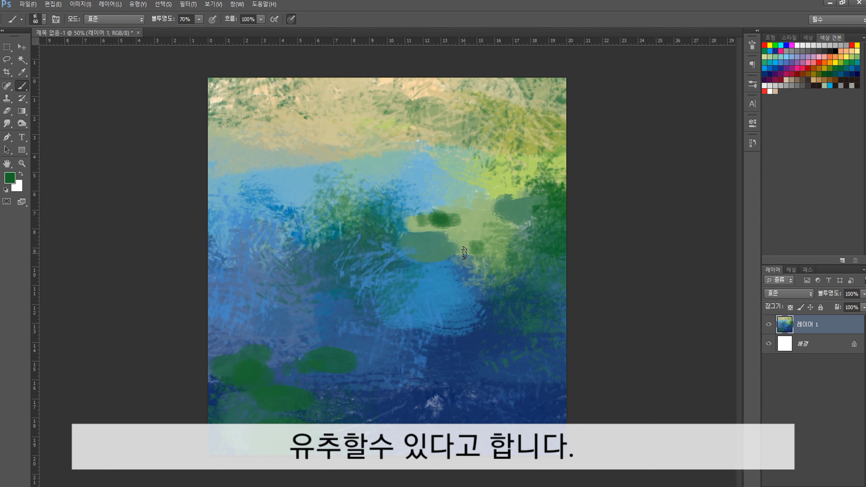
{"action": "left_click", "coordinate": [535, 198], "text": "alt"}
{"action": "left_click_drag", "start_coordinate": [458, 239], "coordinate": [565, 219]}
{"action": "key", "text": "5"}
{"action": "key", "text": "6"}
{"action": "key", "text": "bracketleft"}
{"action": "key", "text": "bracketleft"}
{"action": "key", "text": "bracketleft"}
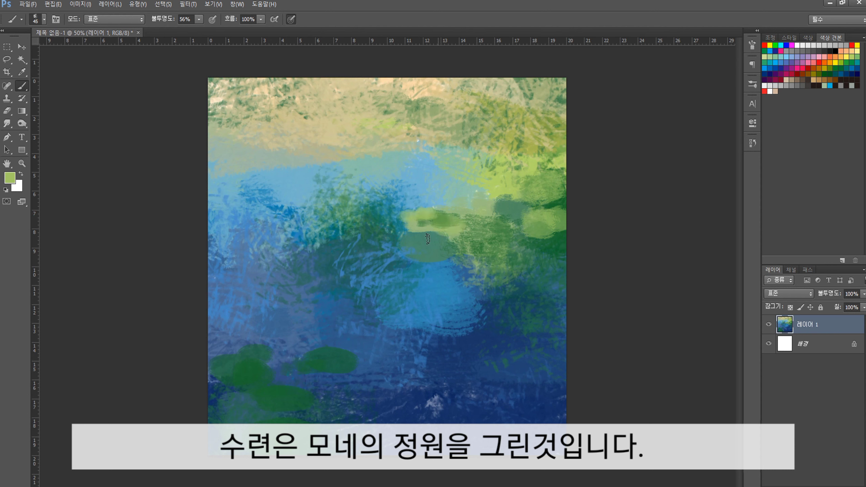
- Tone down a pad's yellow highlight and brighten the lower lily pads with light green at 40%
{"action": "left_click_drag", "start_coordinate": [304, 360], "coordinate": [325, 369]}
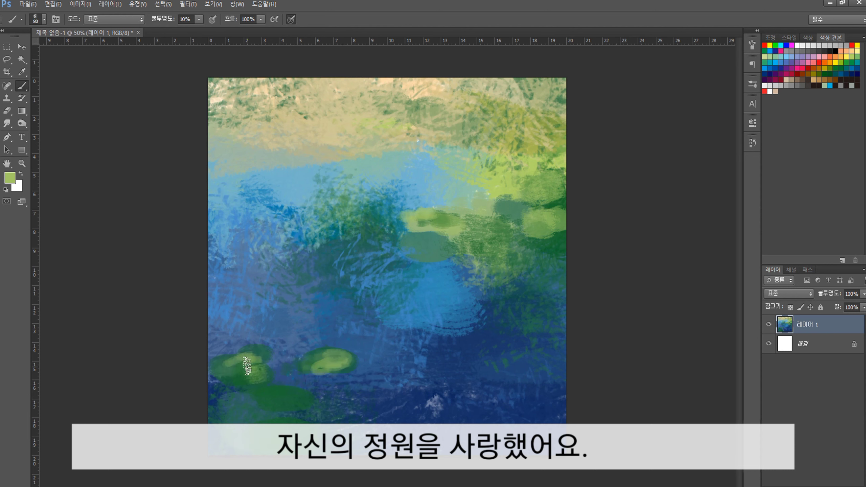
{"action": "key", "text": "4"}
{"action": "left_click_drag", "start_coordinate": [276, 401], "coordinate": [251, 406]}
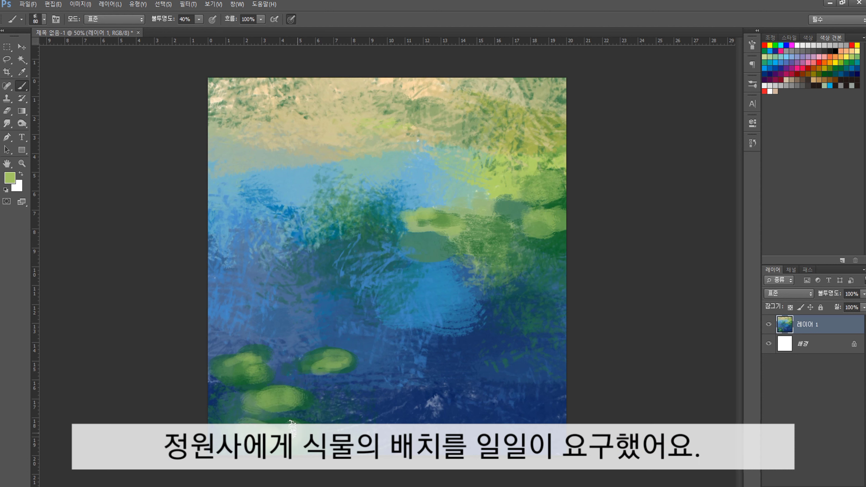
{"action": "left_click_drag", "start_coordinate": [291, 424], "coordinate": [308, 423]}
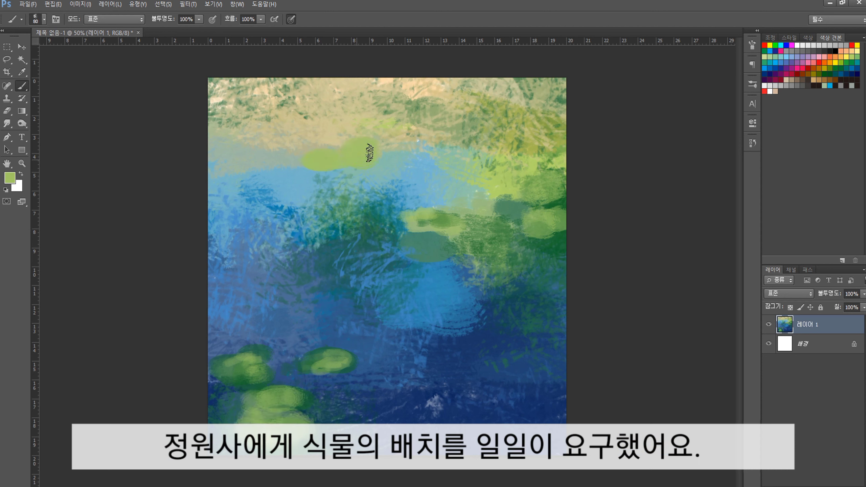
- At 30% opacity with a smaller brush, paint a row of pale green pads across the upper pond
{"action": "key", "text": "["}
{"action": "key", "text": "3"}
{"action": "left_click", "coordinate": [460, 159]}
{"action": "mouse_move", "coordinate": [410, 151]}
{"action": "left_mouse_down"}
{"action": "mouse_move", "coordinate": [321, 152]}
{"action": "mouse_move", "coordinate": [323, 141]}
{"action": "left_mouse_up"}
- Set the brush to 90% opacity and a larger size with dark blue, checking the brush presets
{"action": "key", "text": "bracketright"}
{"action": "key", "text": "bracketright"}
{"action": "key", "text": "bracketright"}
{"action": "key", "text": "9"}
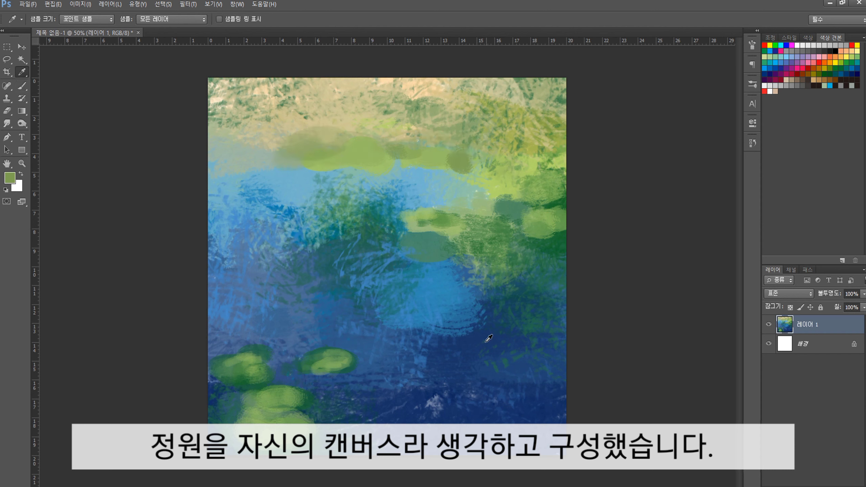
{"action": "left_click", "coordinate": [480, 302], "text": "alt"}
{"action": "key", "text": "bracketright"}
{"action": "key", "text": "bracketright"}
{"action": "key", "text": "bracketright"}
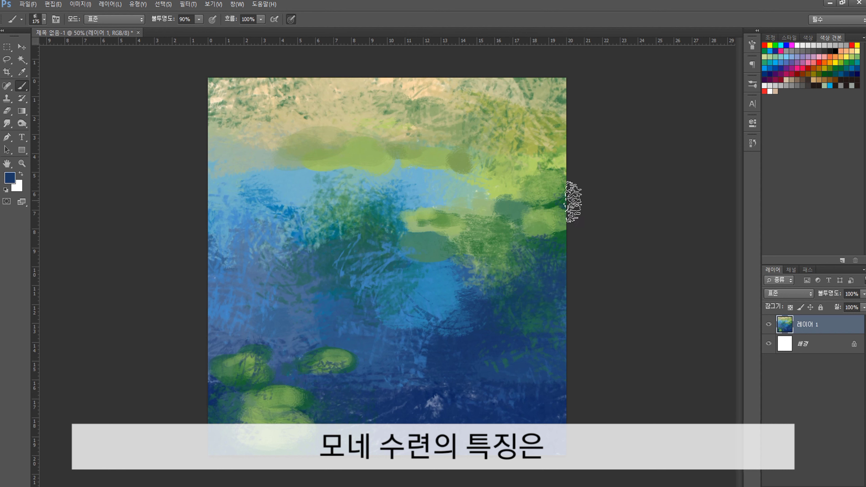
{"action": "key", "text": "bracketleft"}
{"action": "key", "text": "bracketleft"}
{"action": "key", "text": "bracketleft"}
{"action": "right_click", "coordinate": [454, 160]}
{"action": "key", "text": "Escape"}
- Paint dark teal shadows beneath the upper pads with a 40 px brush
{"action": "key", "text": "1"}
{"action": "key", "text": "bracketright"}
{"action": "key", "text": "bracketright"}
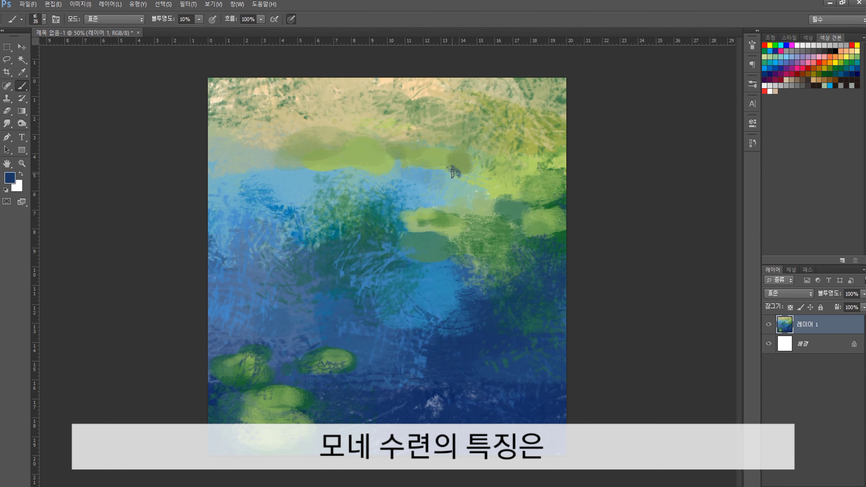
{"action": "key", "text": "9"}
{"action": "key", "text": "bracketleft"}
{"action": "key", "text": "bracketleft"}
{"action": "left_click", "coordinate": [453, 174], "text": "alt"}
{"action": "mouse_move", "coordinate": [458, 176]}
{"action": "left_mouse_down"}
{"action": "mouse_move", "coordinate": [487, 175]}
{"action": "mouse_move", "coordinate": [417, 167]}
{"action": "left_mouse_up"}
{"action": "key", "text": "bracketright"}
{"action": "key", "text": "bracketright"}
{"action": "key", "text": "bracketright"}
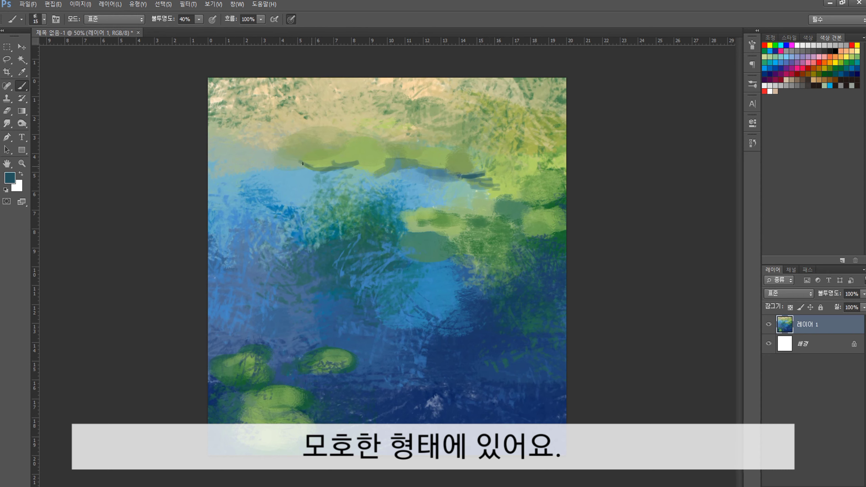
{"action": "left_click_drag", "start_coordinate": [303, 164], "coordinate": [360, 158]}
- Wash darker green over the upper right with a 600 px brush, then texture the upper-left greenery
{"action": "left_click", "coordinate": [508, 195], "text": "alt"}
{"action": "key", "text": "bracketright"}
{"action": "key", "text": "bracketright"}
{"action": "key", "text": "bracketright"}
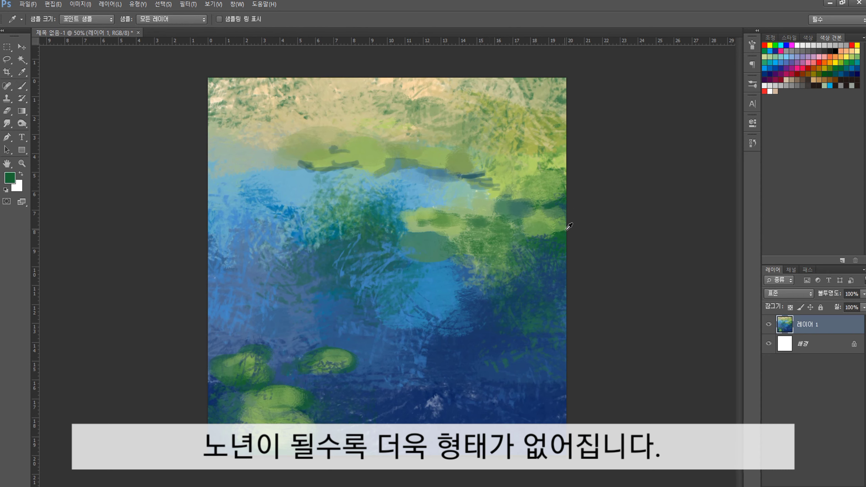
{"action": "left_click_drag", "start_coordinate": [526, 137], "coordinate": [423, 61]}
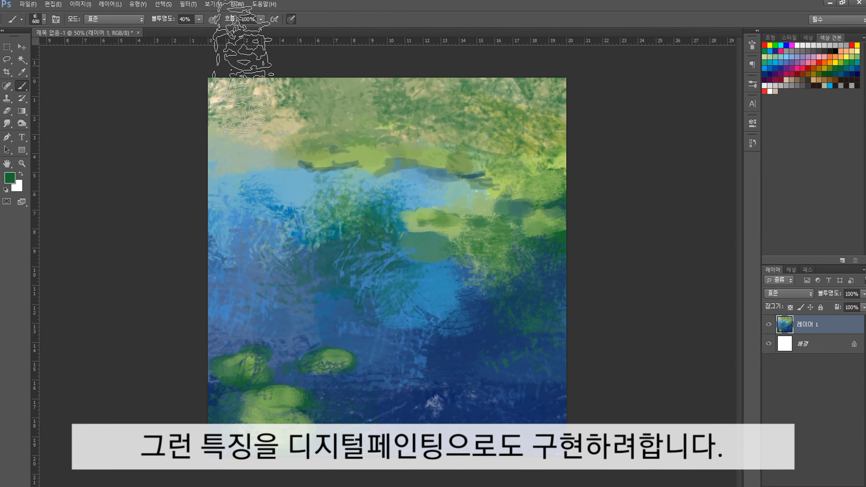
{"action": "key", "text": "bracketleft"}
{"action": "key", "text": "bracketleft"}
{"action": "key", "text": "bracketleft"}
{"action": "left_click", "coordinate": [270, 125], "text": "alt"}
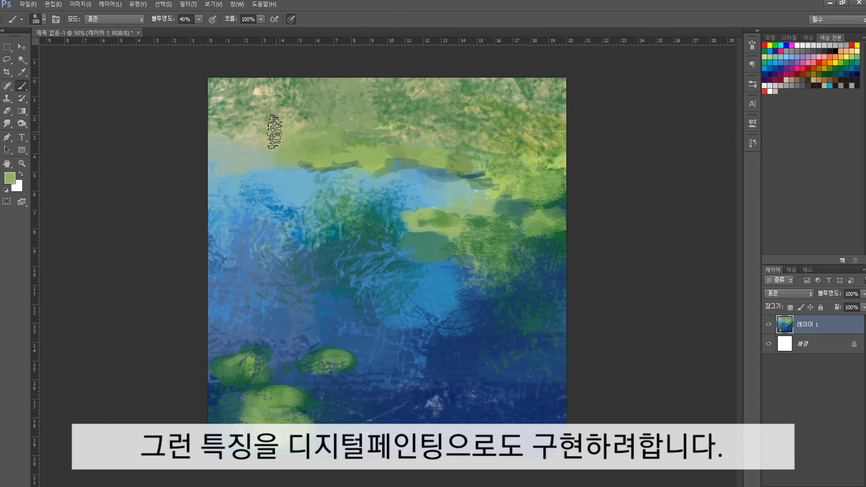
{"action": "left_click_drag", "start_coordinate": [280, 113], "coordinate": [215, 103]}
- Darken the upper-left water with dark teal strokes
{"action": "key", "text": "bracketleft"}
{"action": "left_click", "coordinate": [495, 161], "text": "alt"}
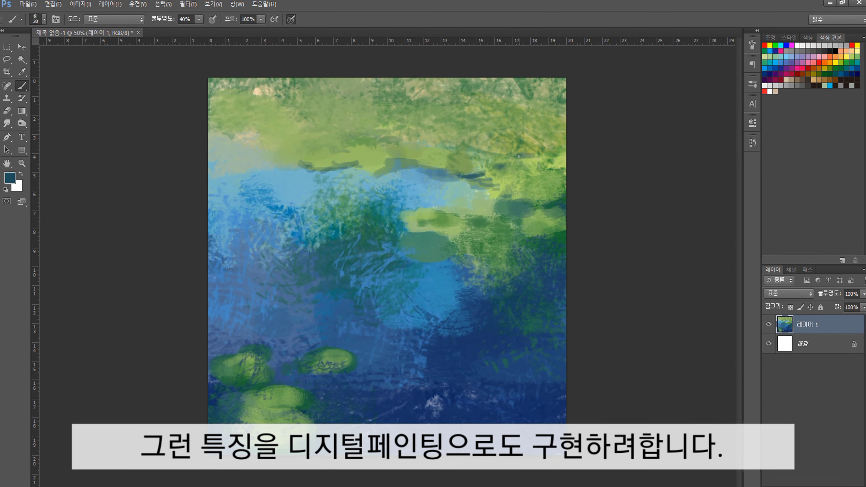
{"action": "key", "text": "bracketright"}
{"action": "key", "text": "bracketright"}
{"action": "key", "text": "bracketright"}
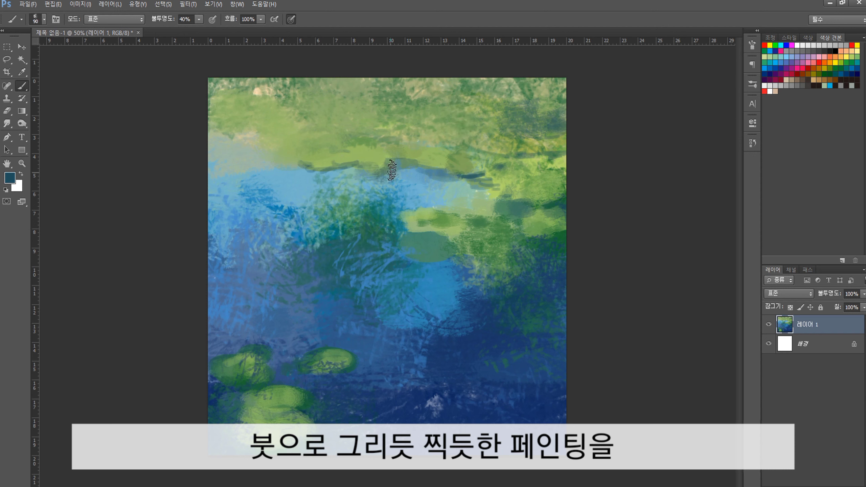
{"action": "left_click_drag", "start_coordinate": [299, 176], "coordinate": [239, 143]}
- Burn the upper-right greenery darker with the Burn tool
{"action": "key", "text": "bracketleft"}
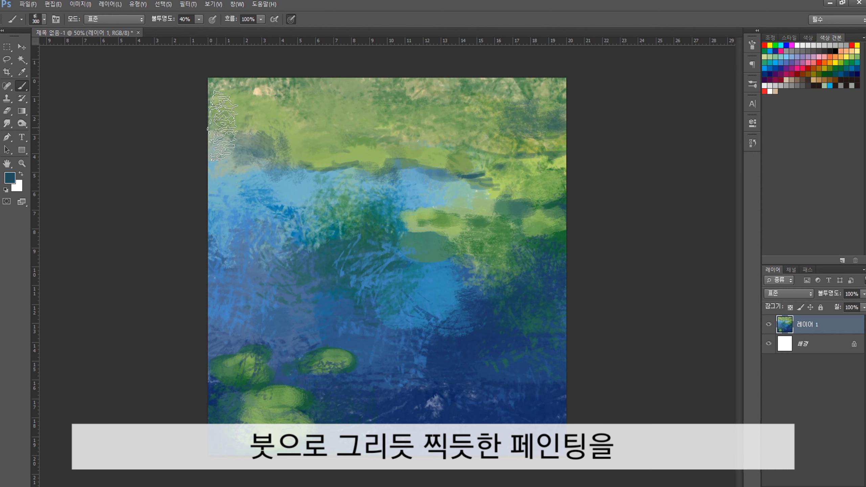
{"action": "left_click", "coordinate": [221, 125], "text": "alt"}
{"action": "key", "text": "o"}
{"action": "left_click_drag", "start_coordinate": [307, 137], "coordinate": [392, 177]}
- Burn deeper shadows into the greenery, then dab a small pink stroke into it
{"action": "left_click_drag", "start_coordinate": [443, 153], "coordinate": [542, 164]}
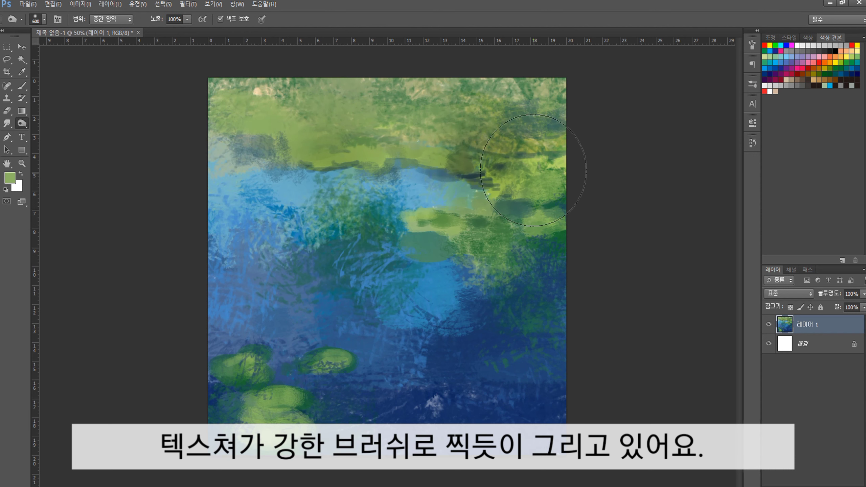
{"action": "mouse_move", "coordinate": [409, 274]}
{"action": "left_mouse_down"}
{"action": "mouse_move", "coordinate": [251, 377]}
{"action": "mouse_move", "coordinate": [375, 358]}
{"action": "left_mouse_up"}
{"action": "key", "text": "b"}
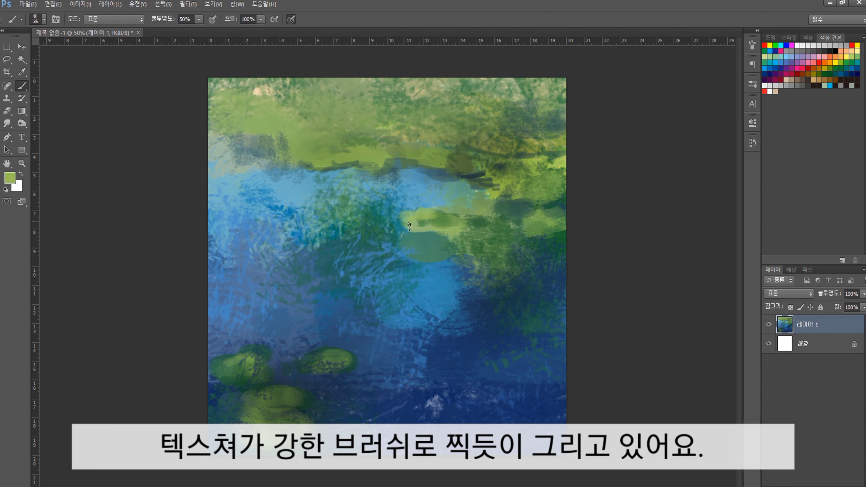
{"action": "left_click", "coordinate": [824, 54]}
{"action": "key", "text": "bracketleft"}
{"action": "key", "text": "bracketleft"}
{"action": "key", "text": "bracketleft"}
{"action": "left_click_drag", "start_coordinate": [488, 197], "coordinate": [510, 195]}
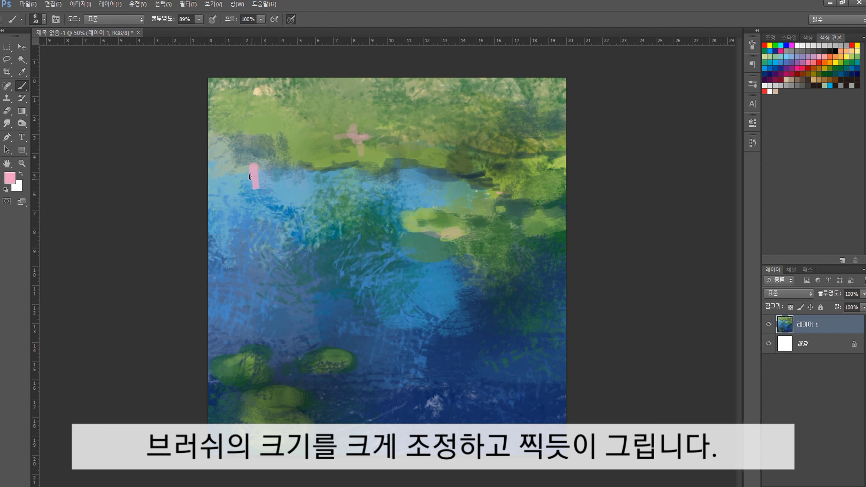
- With a large low-opacity brush, lay a soft pink haze over the central water and greenery
{"action": "key", "text": "bracketleft"}
{"action": "key", "text": "bracketleft"}
{"action": "key", "text": "1"}
{"action": "key", "text": "4"}
{"action": "key", "text": "bracketright"}
{"action": "key", "text": "bracketright"}
{"action": "key", "text": "bracketright"}
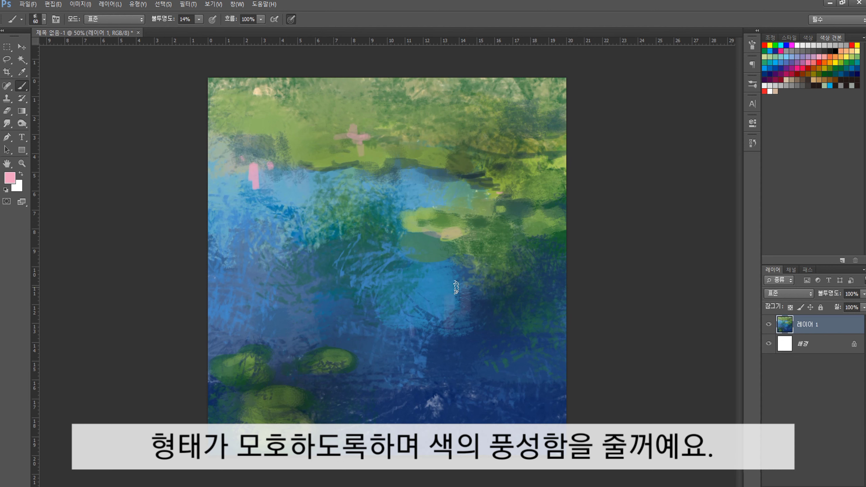
{"action": "left_click_drag", "start_coordinate": [444, 321], "coordinate": [478, 294]}
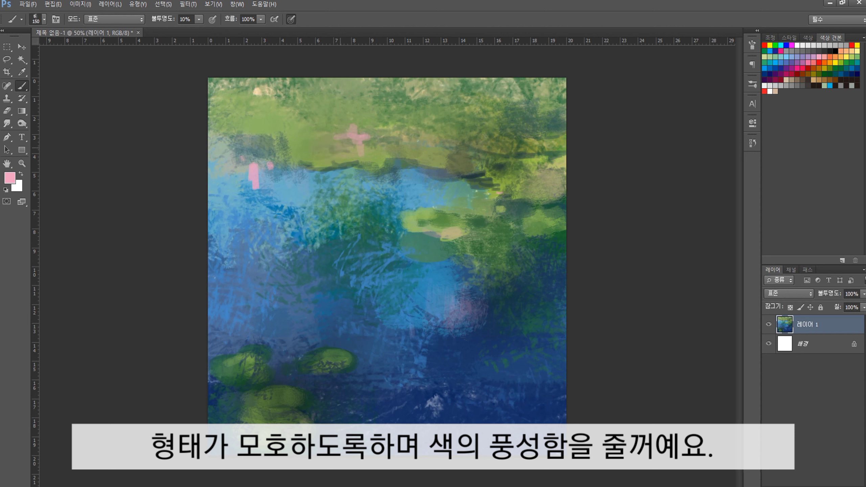
{"action": "left_click_drag", "start_coordinate": [344, 140], "coordinate": [484, 113]}
- Switch to a lighter yellow-green with a smaller brush at raised opacity
{"action": "left_click", "coordinate": [471, 170], "text": "alt"}
{"action": "key", "text": "bracketleft"}
{"action": "key", "text": "bracketleft"}
{"action": "key", "text": "bracketleft"}
{"action": "key", "text": "9"}
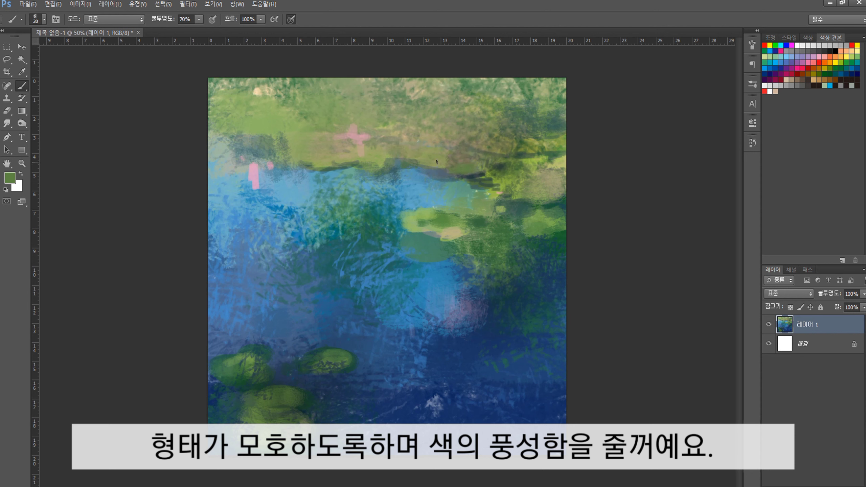
{"action": "key", "text": "bracketleft"}
{"action": "key", "text": "bracketleft"}
{"action": "key", "text": "bracketleft"}
{"action": "left_click", "coordinate": [455, 169], "text": "alt"}
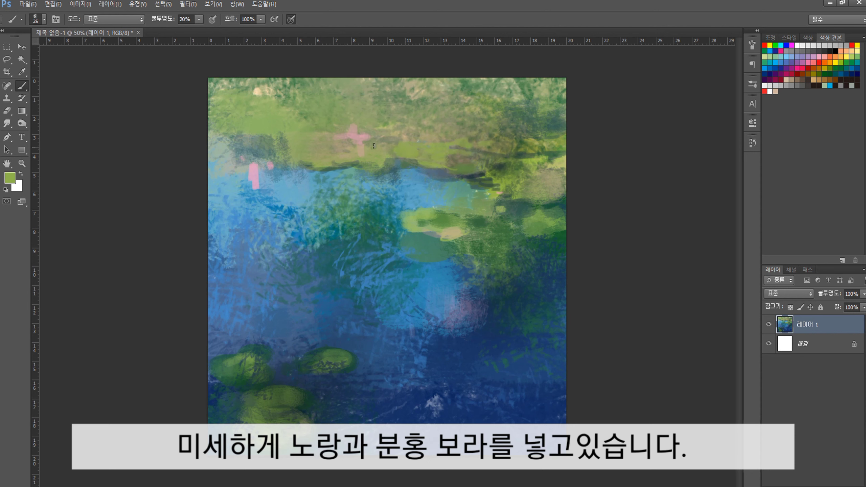
- Paint dark green across the upper greenery and pale green lily pads along the top
{"action": "left_click_drag", "start_coordinate": [289, 139], "coordinate": [552, 113]}
{"action": "mouse_move", "coordinate": [366, 218]}
{"action": "left_mouse_down"}
{"action": "mouse_move", "coordinate": [409, 211]}
{"action": "mouse_move", "coordinate": [378, 218]}
{"action": "left_mouse_up"}
{"action": "left_click", "coordinate": [453, 168], "text": "alt"}
{"action": "key", "text": "bracketleft"}
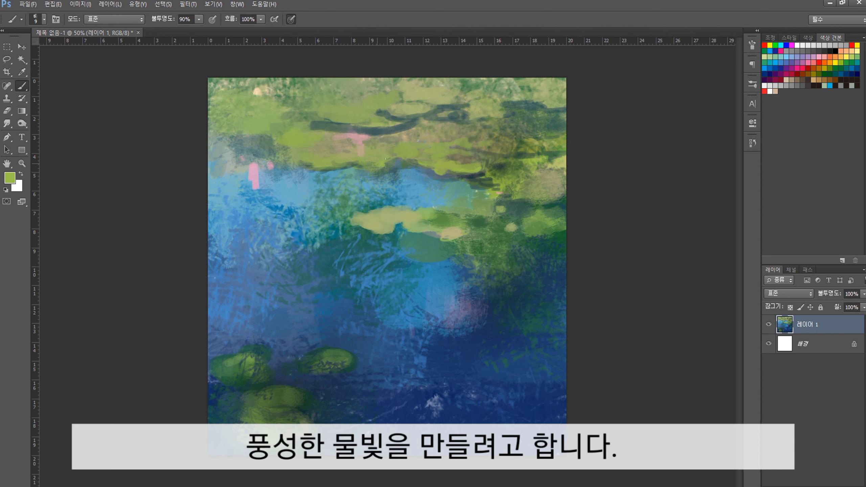
{"action": "left_click", "coordinate": [456, 197], "text": "alt"}
- Dab pale yellow blossoms onto the top pad and the central lily pad
{"action": "left_click", "coordinate": [487, 179], "text": "alt"}
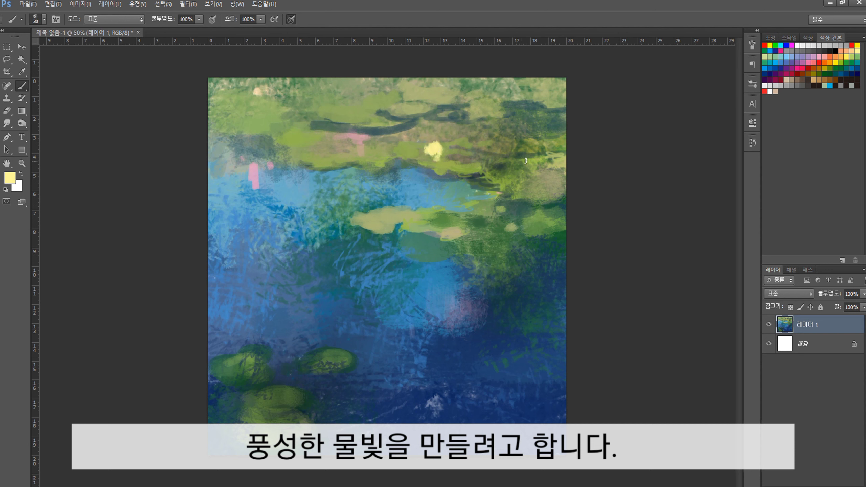
{"action": "left_click_drag", "start_coordinate": [534, 163], "coordinate": [542, 166]}
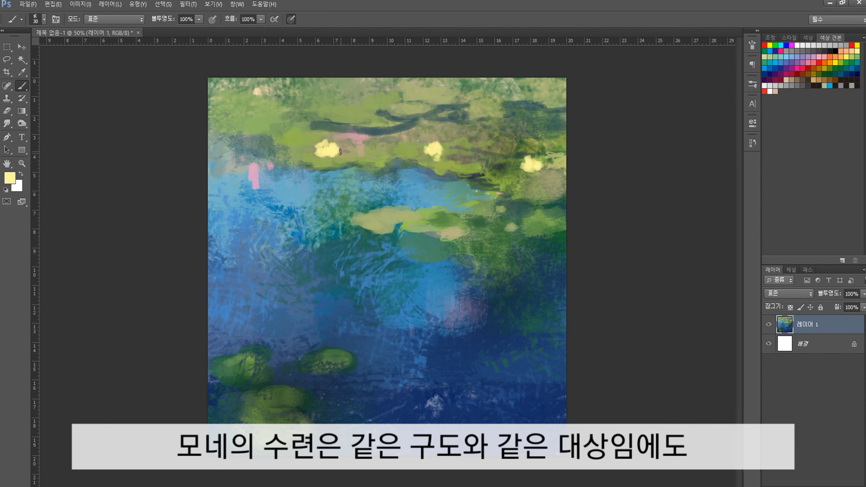
{"action": "key", "text": "bracketleft"}
{"action": "left_click", "coordinate": [279, 412], "text": "alt"}
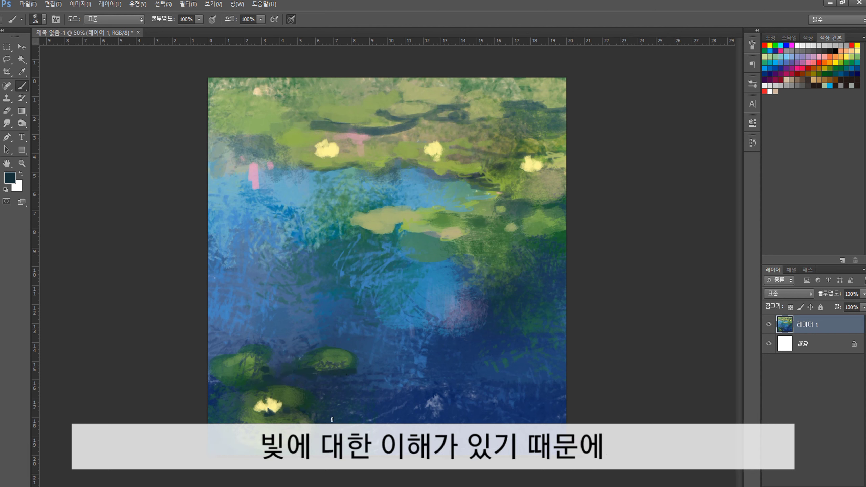
{"action": "key", "text": "bracketright"}
{"action": "key", "text": "bracketright"}
{"action": "left_click", "coordinate": [434, 150], "text": "alt"}
{"action": "left_click_drag", "start_coordinate": [379, 216], "coordinate": [389, 218]}
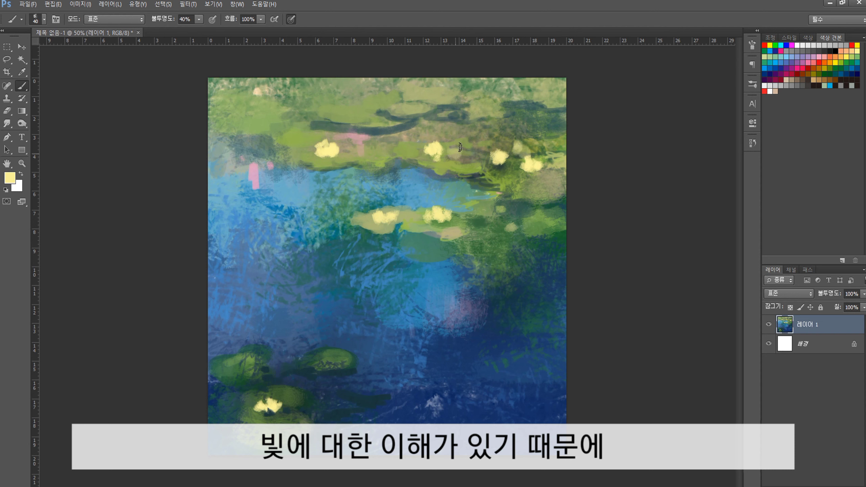
- Brighten the blossoms on the bottom-left and central pads and add a white highlight
{"action": "left_click_drag", "start_coordinate": [461, 148], "coordinate": [459, 157]}
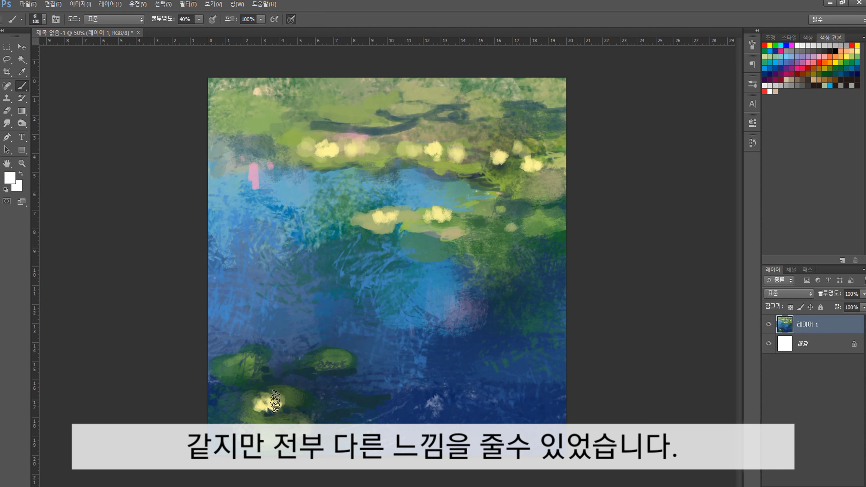
{"action": "left_click", "coordinate": [275, 401]}
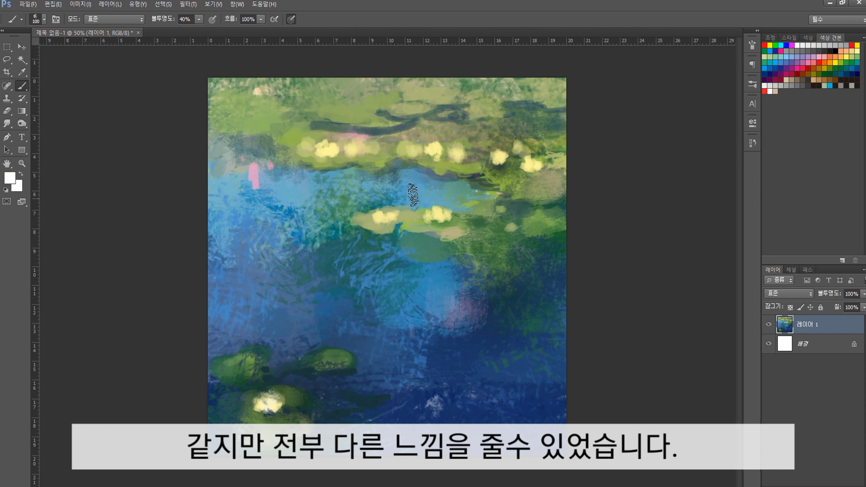
{"action": "left_click", "coordinate": [440, 213]}
{"action": "left_click", "coordinate": [355, 111]}
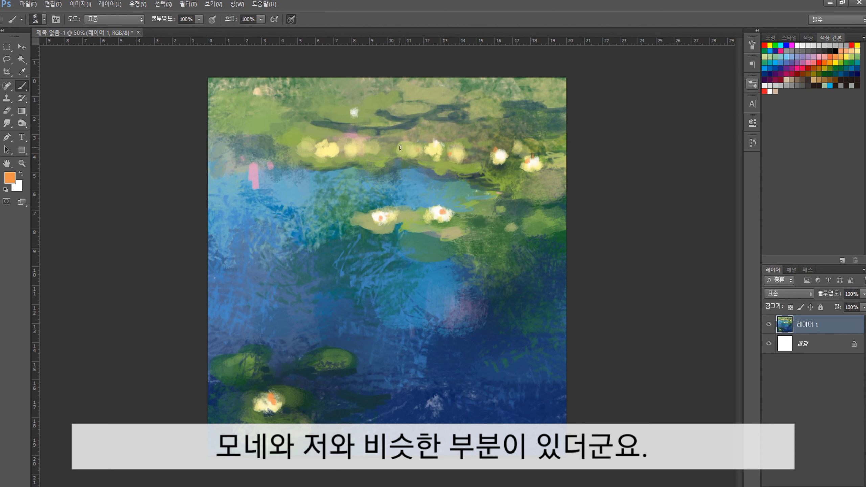
- Dab orange centres into the upper blossoms, then paint dark teal shadows between the top pads
{"action": "left_click_drag", "start_coordinate": [365, 155], "coordinate": [369, 146]}
{"action": "left_click", "coordinate": [384, 158], "text": "alt"}
{"action": "key", "text": "bracketleft"}
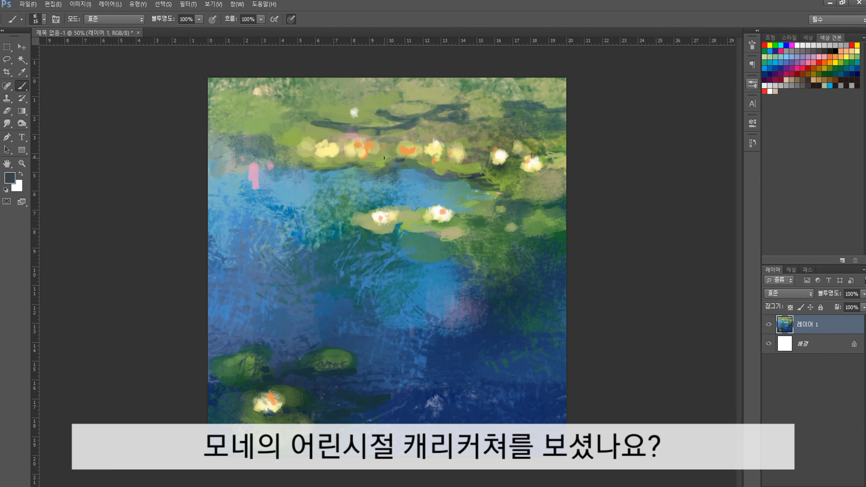
{"action": "left_click_drag", "start_coordinate": [466, 133], "coordinate": [473, 121]}
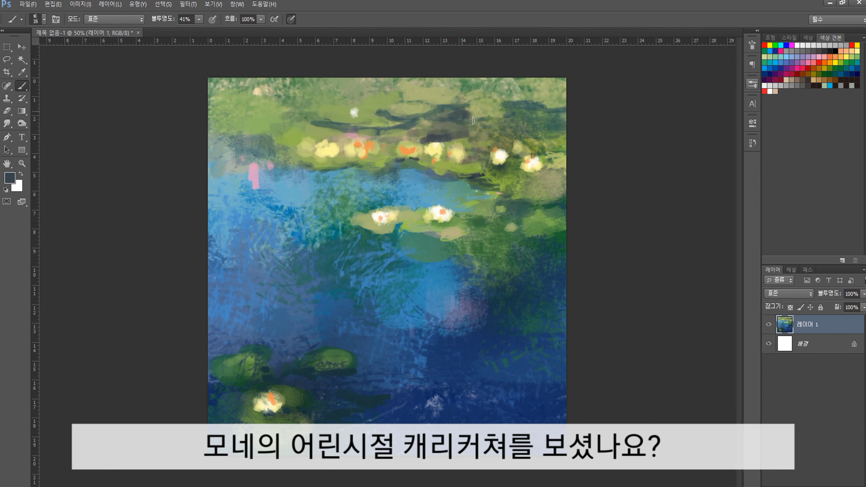
- Darken the top edge, upper-left greenery, pad surroundings and lower water with dark teal strokes
{"action": "mouse_move", "coordinate": [524, 106]}
{"action": "left_mouse_down"}
{"action": "mouse_move", "coordinate": [571, 81]}
{"action": "mouse_move", "coordinate": [462, 86]}
{"action": "left_mouse_up"}
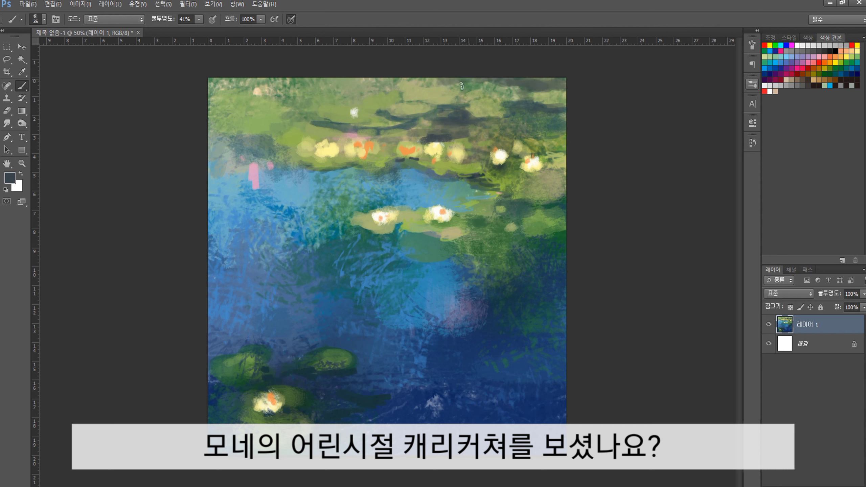
{"action": "key", "text": "8"}
{"action": "left_click_drag", "start_coordinate": [287, 149], "coordinate": [291, 164]}
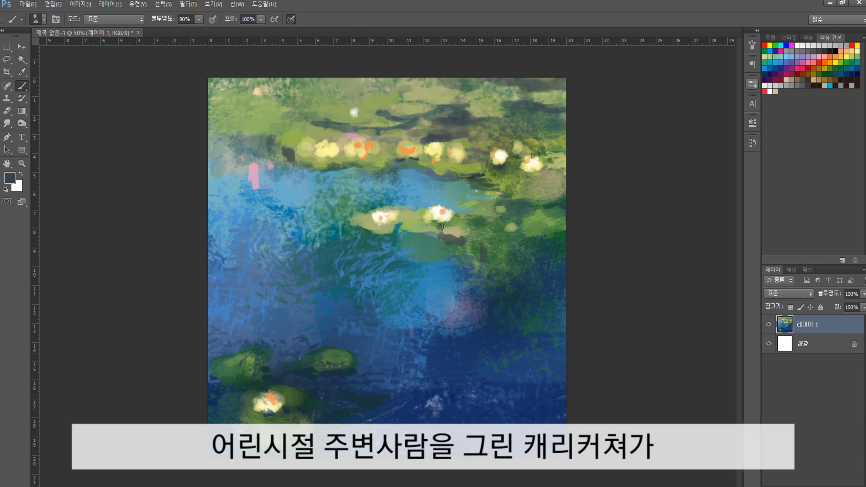
{"action": "left_click_drag", "start_coordinate": [472, 189], "coordinate": [400, 163]}
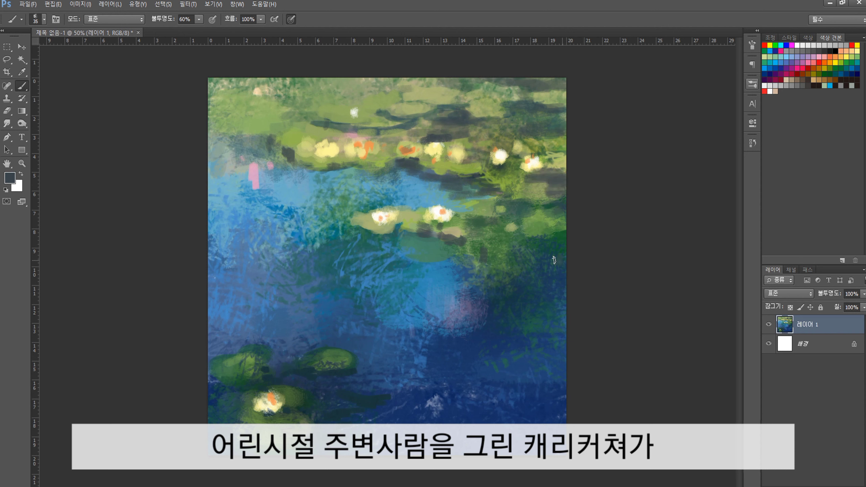
{"action": "left_click_drag", "start_coordinate": [467, 355], "coordinate": [415, 350]}
{"action": "key", "text": "0"}
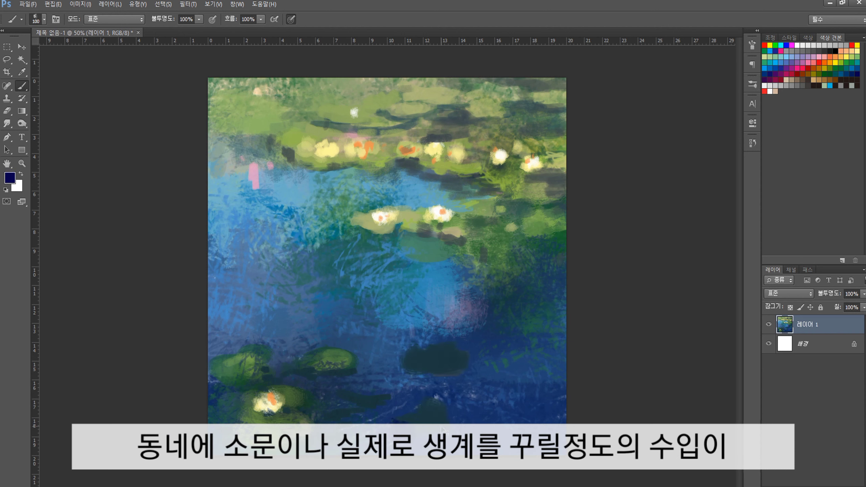
- Add low-opacity dark strokes near the lower lily pads
{"action": "key", "text": "3"}
{"action": "left_click_drag", "start_coordinate": [318, 316], "coordinate": [361, 345]}
{"action": "left_click", "coordinate": [321, 358], "text": "alt"}
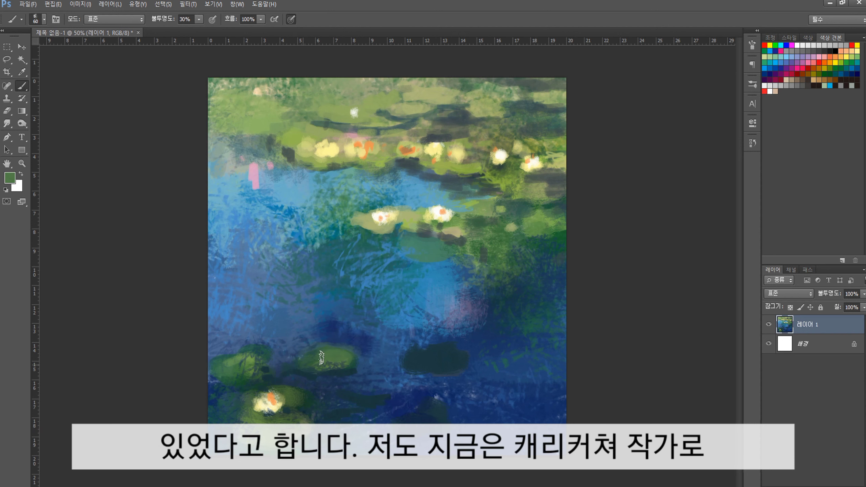
{"action": "left_click", "coordinate": [297, 381], "text": "alt"}
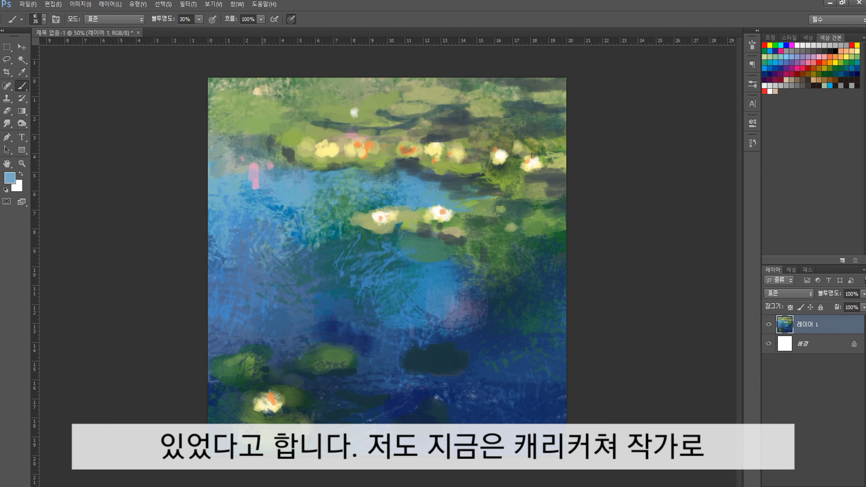
- Paint very faint white strokes over the left-centre water
{"action": "key", "text": "9"}
{"action": "left_click", "coordinate": [798, 92]}
{"action": "left_click", "coordinate": [507, 184]}
{"action": "left_click", "coordinate": [771, 92]}
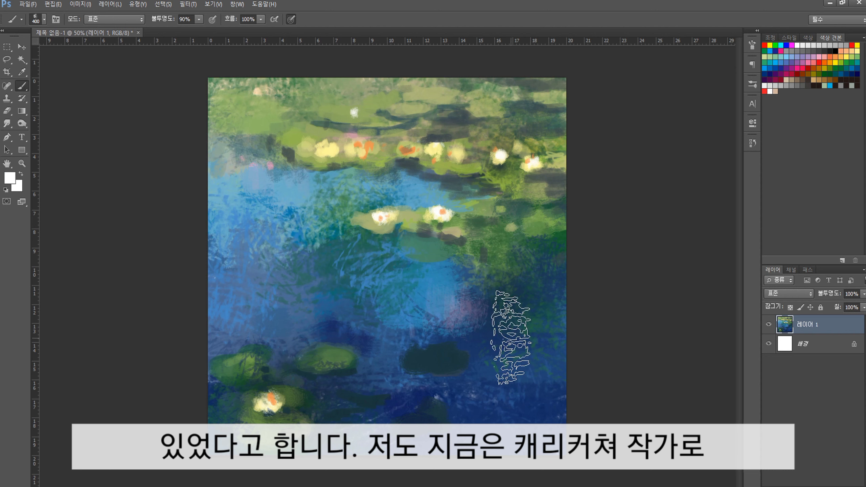
{"action": "key", "text": "1"}
{"action": "key", "text": "bracketleft"}
{"action": "key", "text": "bracketleft"}
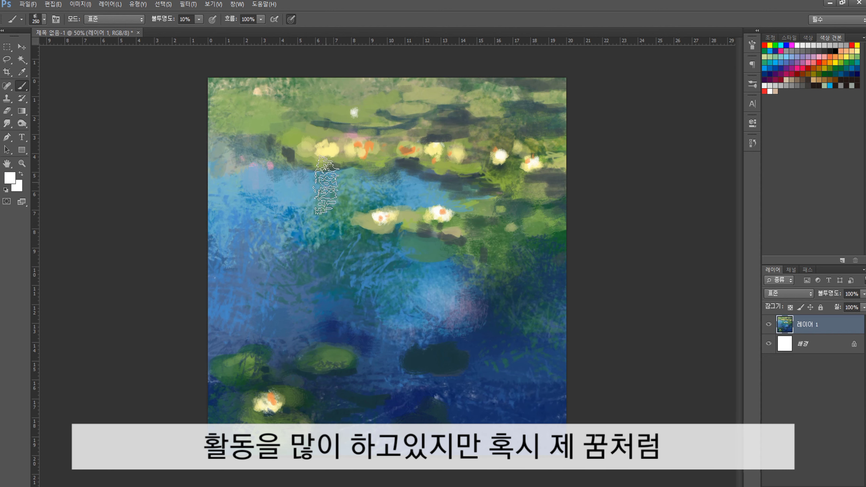
{"action": "left_click_drag", "start_coordinate": [326, 185], "coordinate": [239, 314]}
- Extend green foliage beside the right-side lily pads using greens sampled from the painting
{"action": "left_click", "coordinate": [542, 221], "text": "alt"}
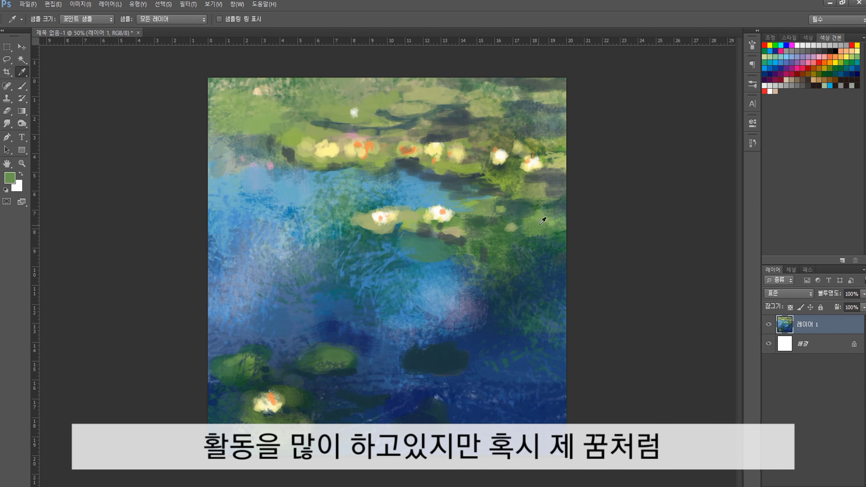
{"action": "mouse_move", "coordinate": [543, 221]}
{"action": "left_mouse_down"}
{"action": "mouse_move", "coordinate": [485, 235]}
{"action": "mouse_move", "coordinate": [512, 253]}
{"action": "left_mouse_up"}
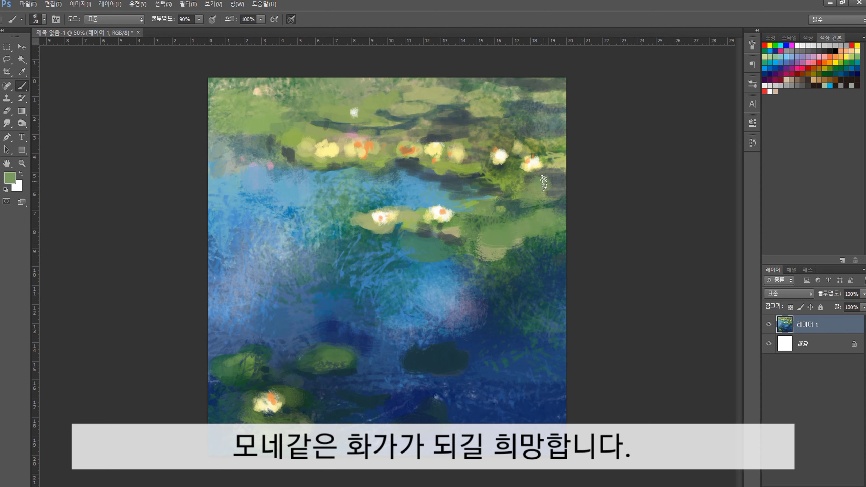
{"action": "left_click_drag", "start_coordinate": [454, 169], "coordinate": [430, 133]}
{"action": "left_click", "coordinate": [380, 156], "text": "alt"}
{"action": "key", "text": "bracketleft"}
{"action": "key", "text": "bracketleft"}
{"action": "key", "text": "bracketleft"}
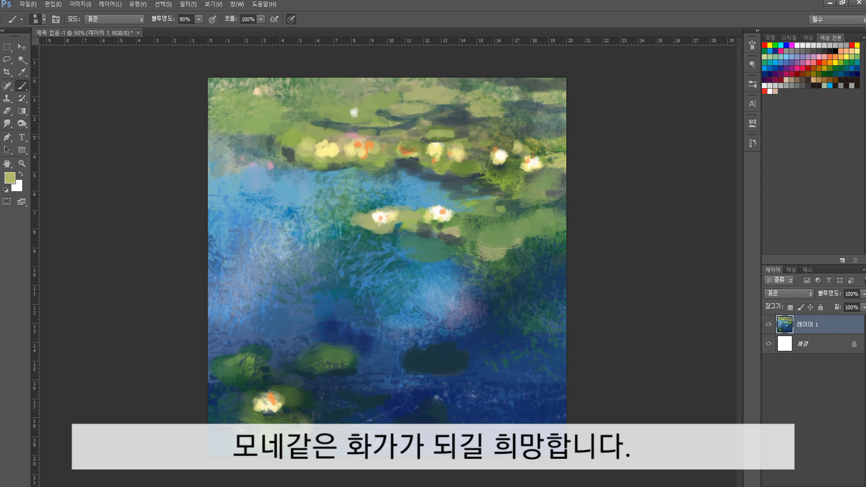
{"action": "left_click", "coordinate": [403, 136], "text": "alt"}
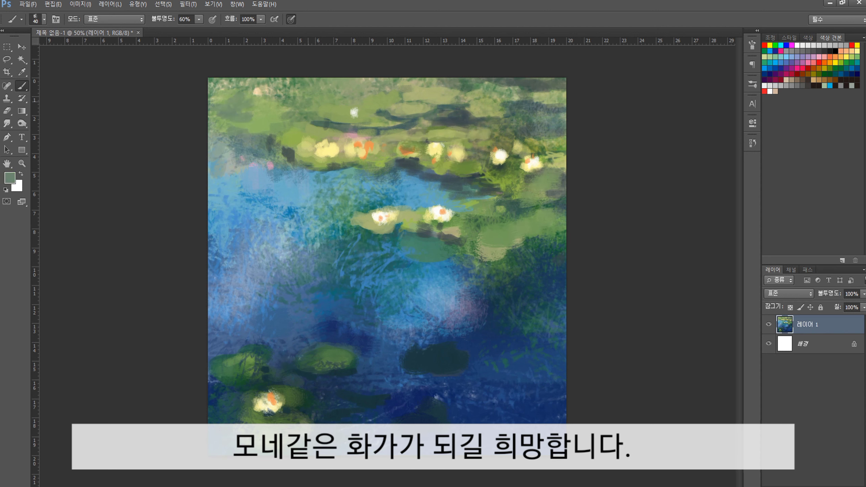
{"action": "key", "text": "bracketright"}
{"action": "key", "text": "bracketright"}
{"action": "key", "text": "bracketright"}
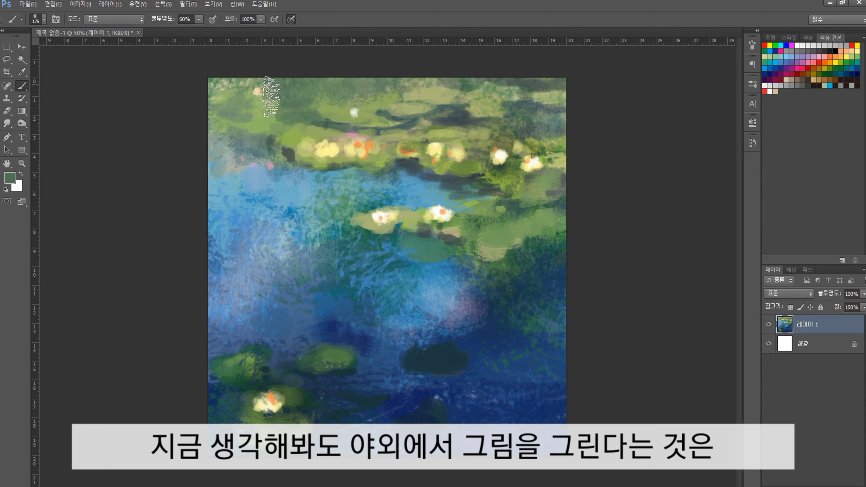
- Cover the upper-left pink spots with sampled blue and darken the water with broad 45% teal strokes
{"action": "left_click", "coordinate": [258, 188], "text": "alt"}
{"action": "mouse_move", "coordinate": [258, 188]}
{"action": "left_mouse_down"}
{"action": "mouse_move", "coordinate": [239, 157]}
{"action": "mouse_move", "coordinate": [209, 271]}
{"action": "left_mouse_up"}
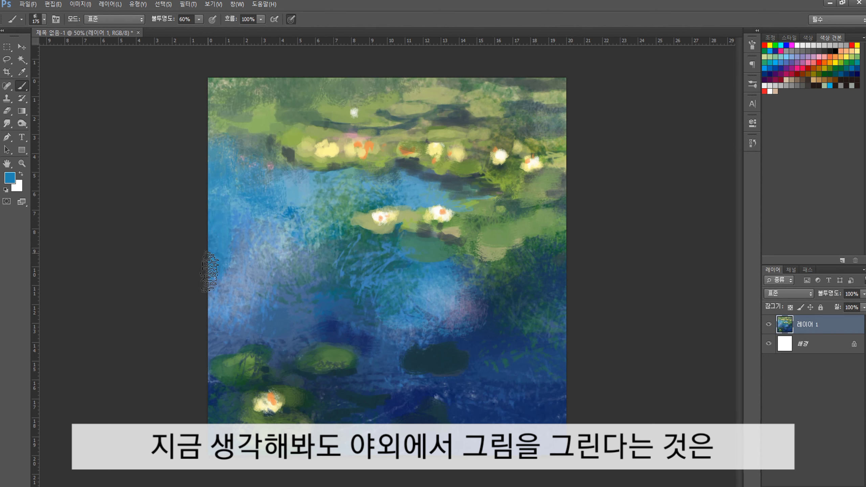
{"action": "left_click", "coordinate": [519, 249], "text": "alt"}
{"action": "key", "text": "bracketright"}
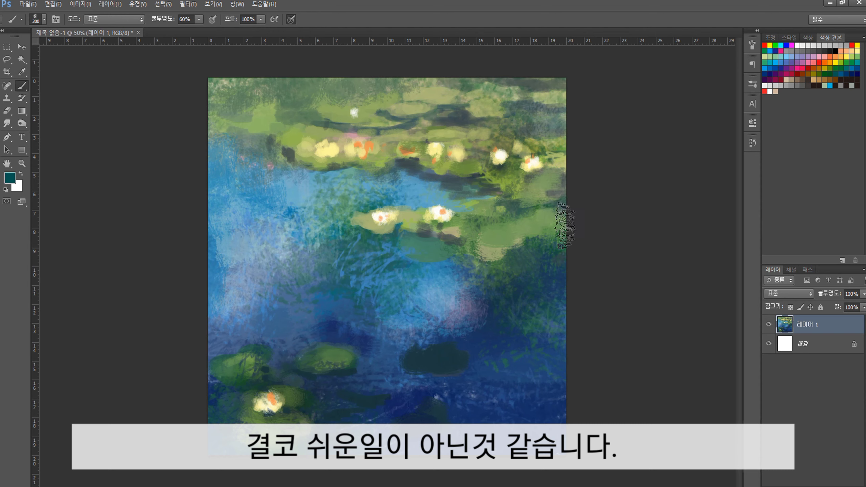
{"action": "key", "text": "bracketright"}
{"action": "key", "text": "bracketright"}
{"action": "key", "text": "bracketright"}
{"action": "key", "text": "4"}
{"action": "key", "text": "5"}
{"action": "left_click_drag", "start_coordinate": [563, 153], "coordinate": [460, 89]}
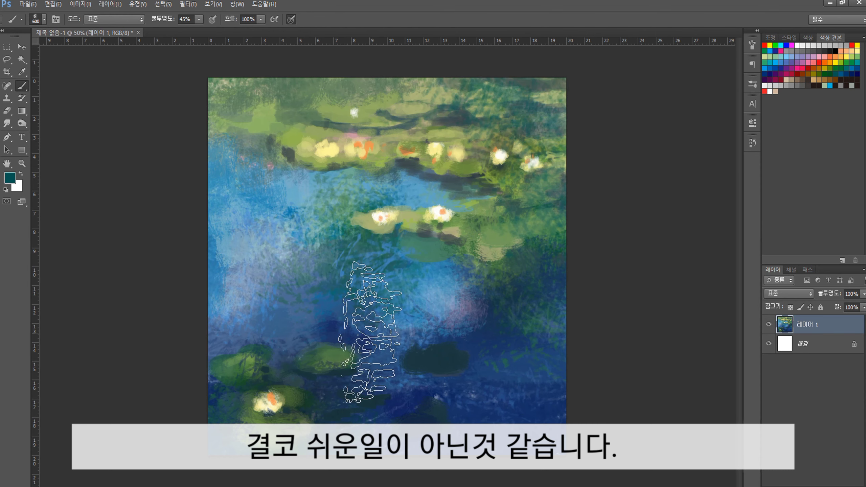
- Paint faint horizontal light-blue ripples mid-pond and in the lower-right water
{"action": "key", "text": "bracketleft"}
{"action": "key", "text": "bracketleft"}
{"action": "key", "text": "bracketleft"}
{"action": "left_click", "coordinate": [239, 357], "text": "alt"}
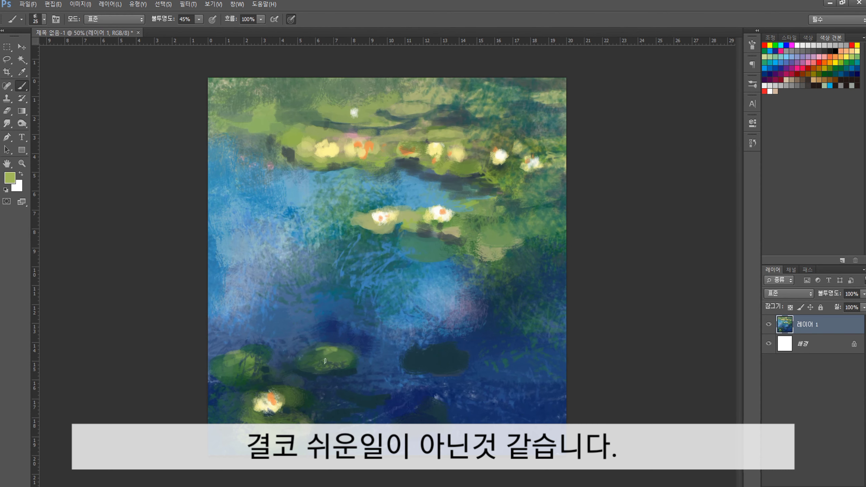
{"action": "left_click", "coordinate": [341, 290], "text": "alt"}
{"action": "left_click_drag", "start_coordinate": [307, 287], "coordinate": [355, 288]}
{"action": "left_click_drag", "start_coordinate": [324, 316], "coordinate": [372, 317]}
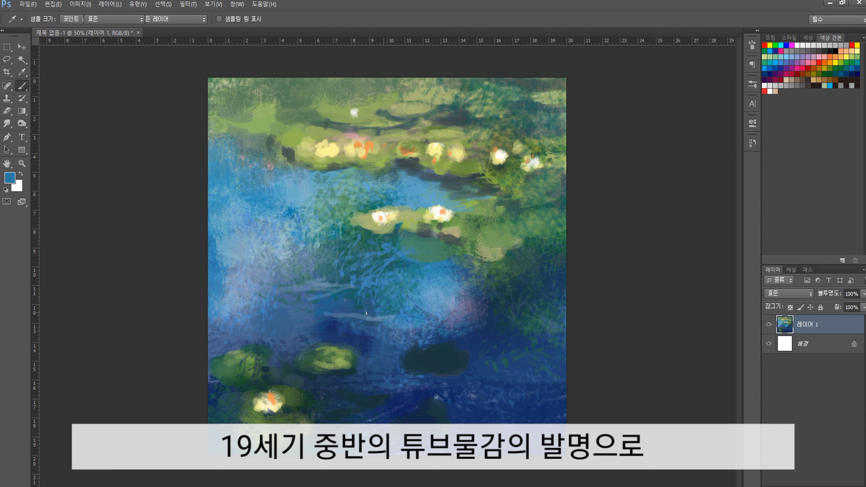
{"action": "left_click_drag", "start_coordinate": [462, 347], "coordinate": [464, 352]}
{"action": "left_click_drag", "start_coordinate": [516, 376], "coordinate": [519, 393]}
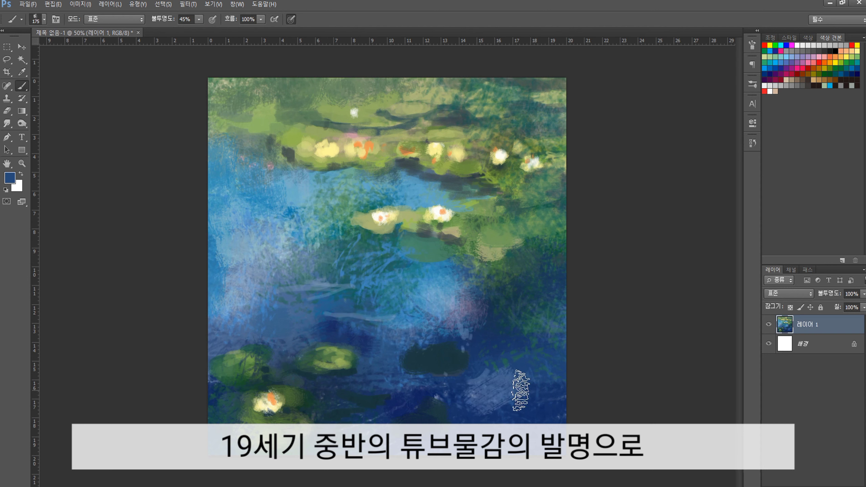
- Brush soft white highlights onto the left water
{"action": "key", "text": "bracketleft"}
{"action": "key", "text": "bracketleft"}
{"action": "key", "text": "bracketleft"}
{"action": "left_click", "coordinate": [460, 283], "text": "alt"}
{"action": "key", "text": "0"}
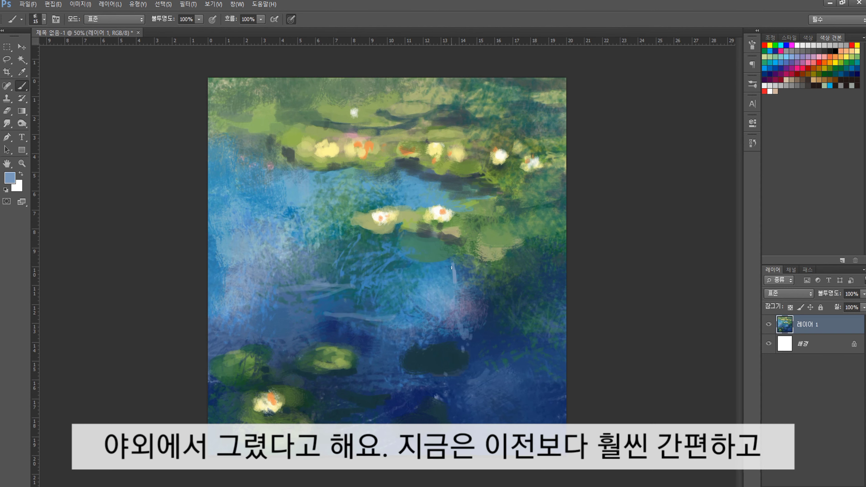
{"action": "left_click", "coordinate": [774, 86]}
{"action": "key", "text": "bracketright"}
{"action": "key", "text": "bracketright"}
{"action": "key", "text": "bracketright"}
{"action": "left_click_drag", "start_coordinate": [246, 232], "coordinate": [250, 293]}
{"action": "key", "text": "3"}
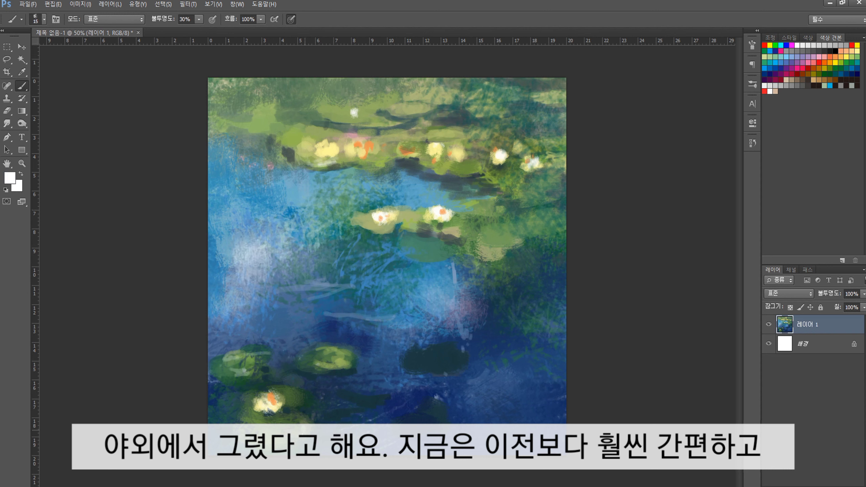
- Darken the right edge of the pond with sampled dark teal
{"action": "left_click", "coordinate": [304, 422], "text": "alt"}
{"action": "key", "text": "9"}
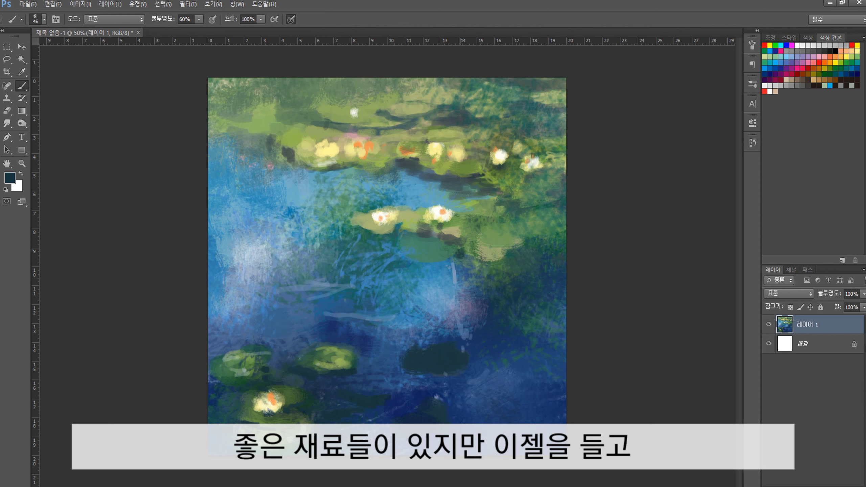
{"action": "left_click_drag", "start_coordinate": [555, 179], "coordinate": [527, 208]}
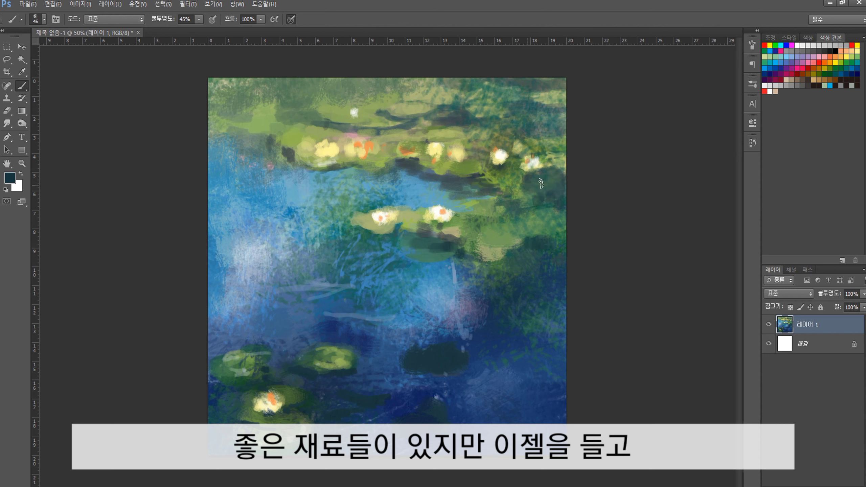
{"action": "left_click_drag", "start_coordinate": [557, 127], "coordinate": [530, 144]}
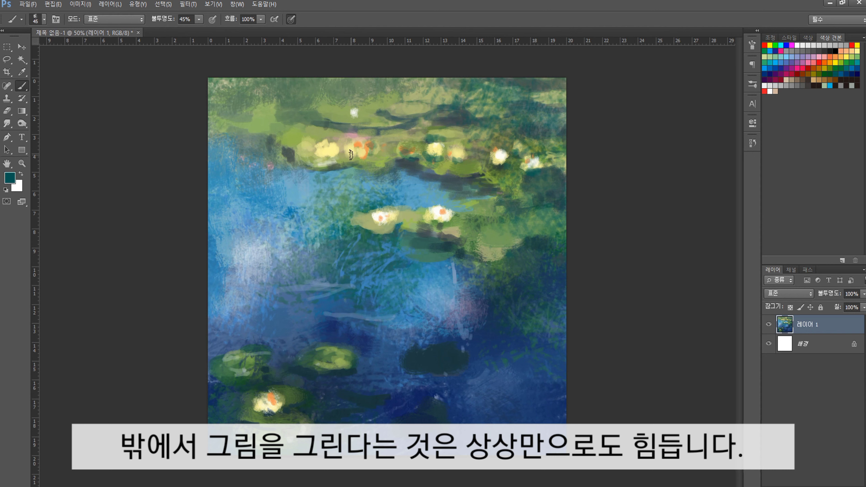
- Add pale white scratchy strokes to the water and lower-right area
{"action": "left_click", "coordinate": [769, 92]}
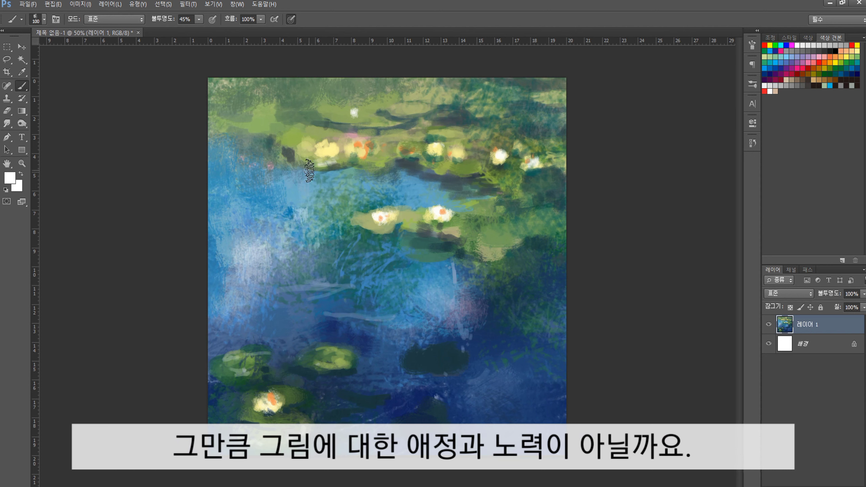
{"action": "left_click_drag", "start_coordinate": [307, 161], "coordinate": [301, 218]}
{"action": "left_click_drag", "start_coordinate": [345, 185], "coordinate": [266, 191]}
{"action": "left_click_drag", "start_coordinate": [555, 367], "coordinate": [505, 402]}
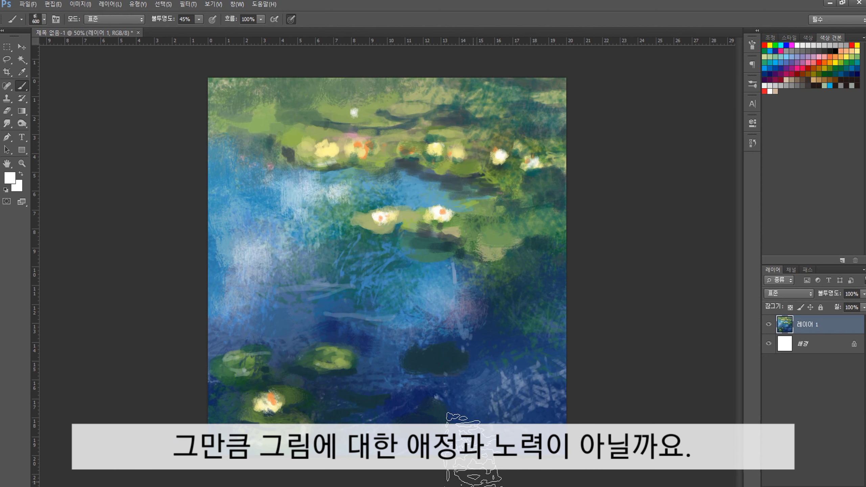
- Brighten the foliage right of the central lily pads with sampled yellow-greens
{"action": "left_click", "coordinate": [494, 249], "text": "alt"}
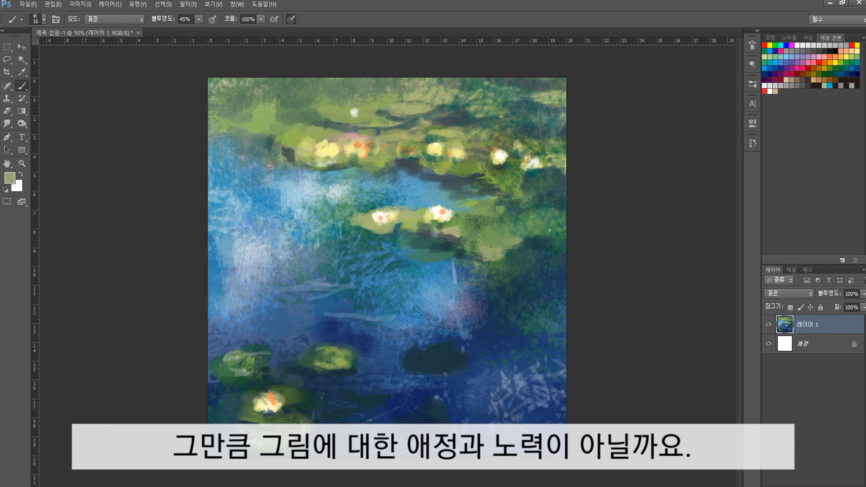
{"action": "left_click", "coordinate": [489, 233], "text": "alt"}
{"action": "left_click_drag", "start_coordinate": [535, 211], "coordinate": [568, 204]}
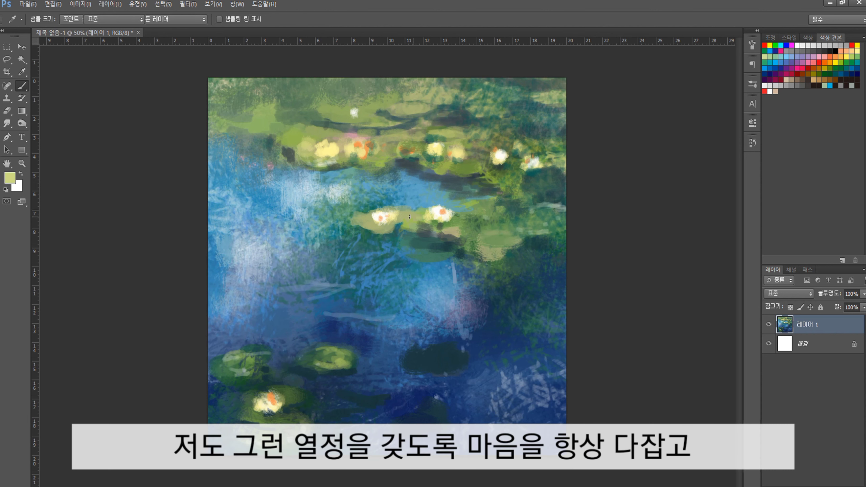
{"action": "left_click", "coordinate": [491, 220], "text": "alt"}
{"action": "mouse_move", "coordinate": [485, 221]}
{"action": "left_mouse_down"}
{"action": "mouse_move", "coordinate": [524, 218]}
{"action": "mouse_move", "coordinate": [553, 190]}
{"action": "left_mouse_up"}
{"action": "left_click", "coordinate": [532, 182], "text": "alt"}
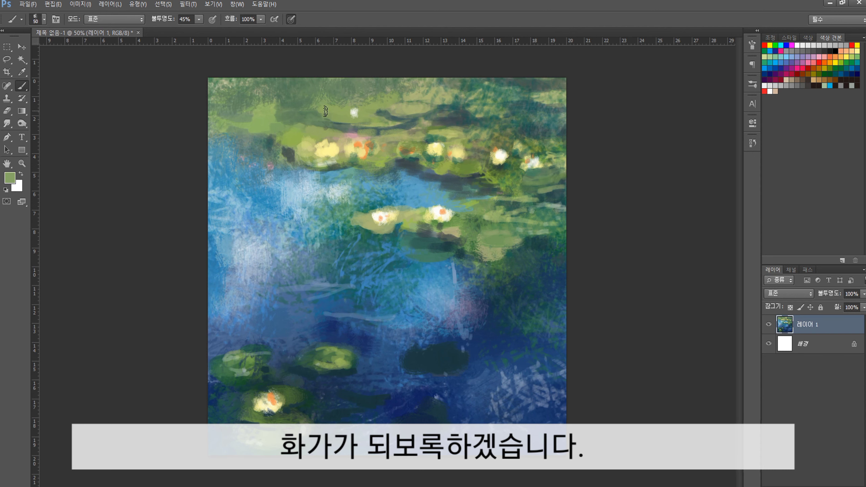
{"action": "left_click", "coordinate": [326, 151], "text": "alt"}
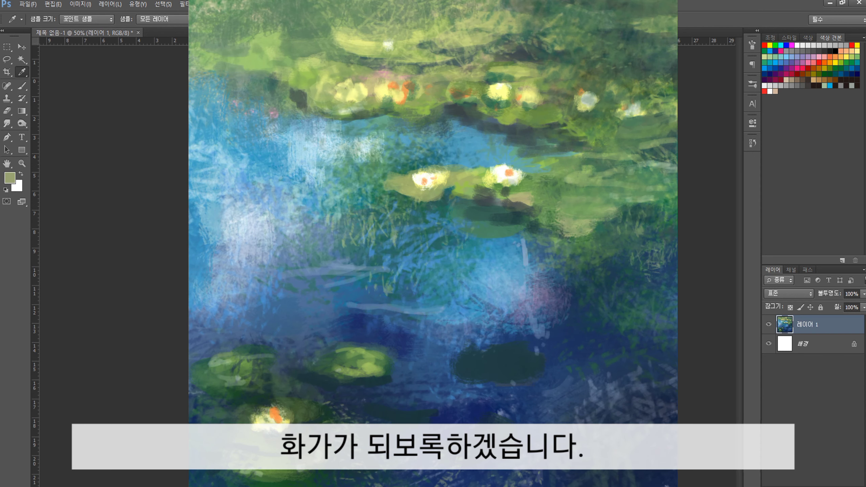
- Apply Levels with 0.92 midtones and 234 highlight input, then return to the Brush
{"action": "key", "text": "o"}
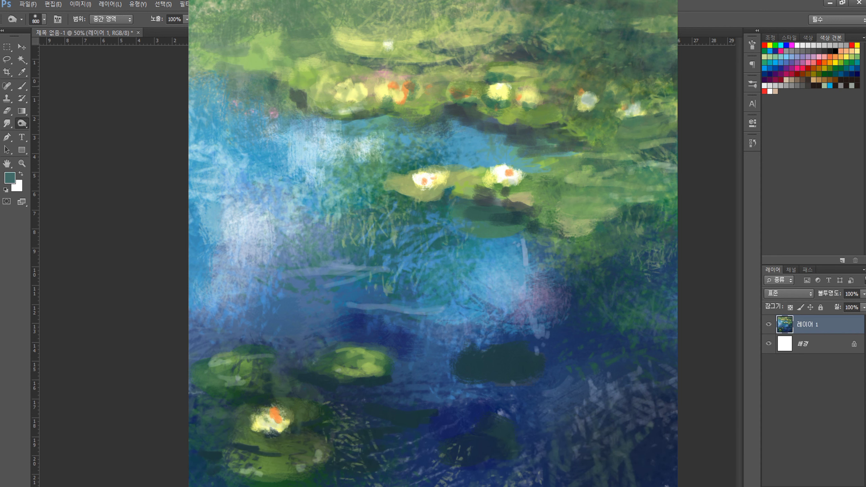
{"action": "key", "text": "ctrl+l"}
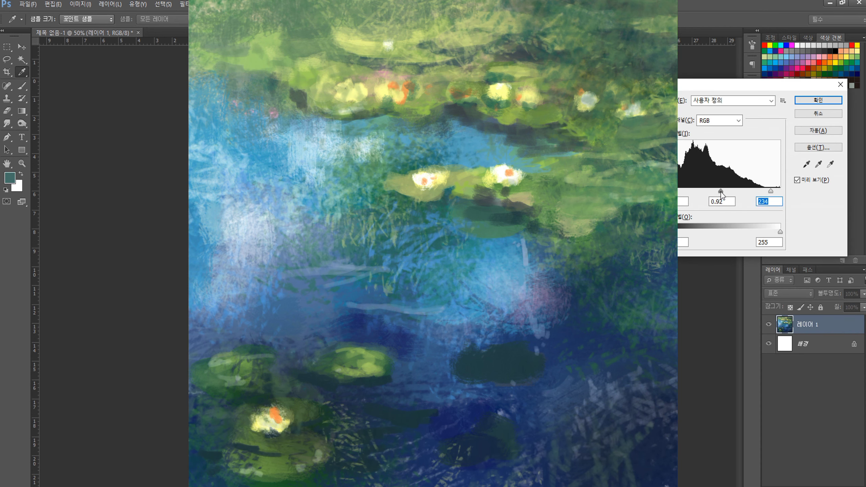
{"action": "key", "text": "Return"}
{"action": "key", "text": "b"}
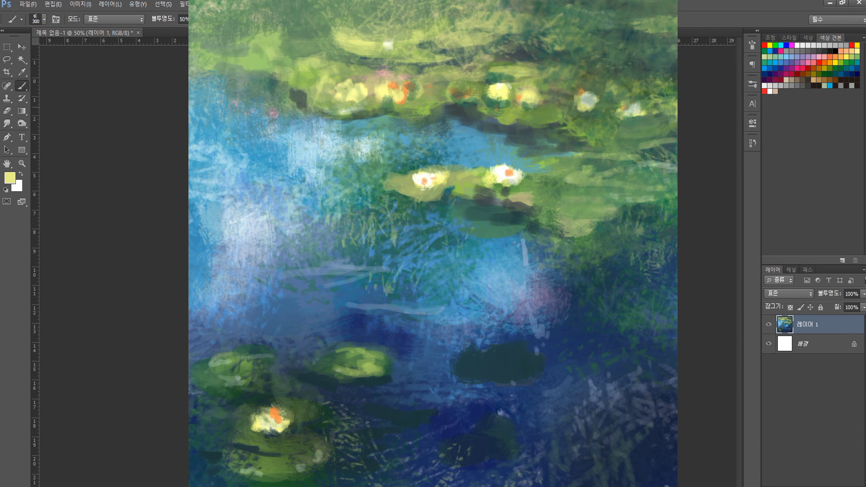